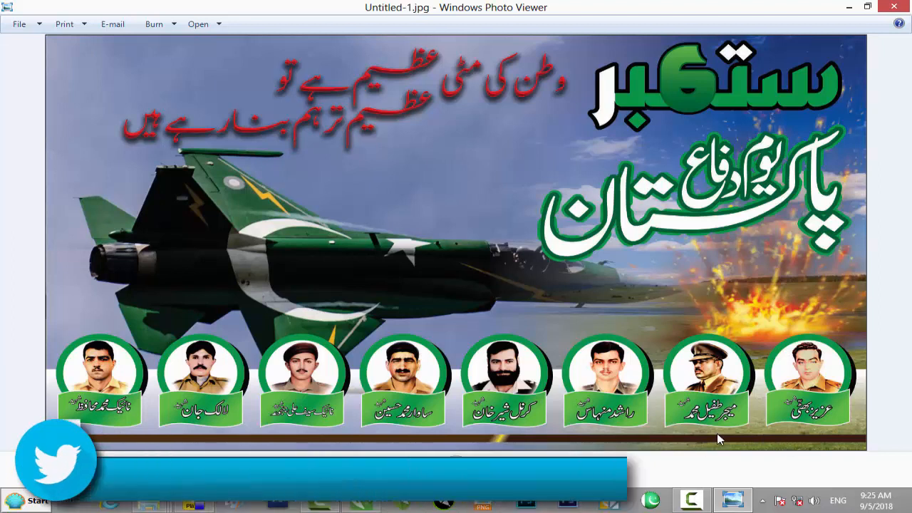
# Switch from the photo viewer to CorelDRAW and PowerClip the landscape photo inside the empty 6.4 x 3.6 inch rectangle
pyautogui.click(846, 7)
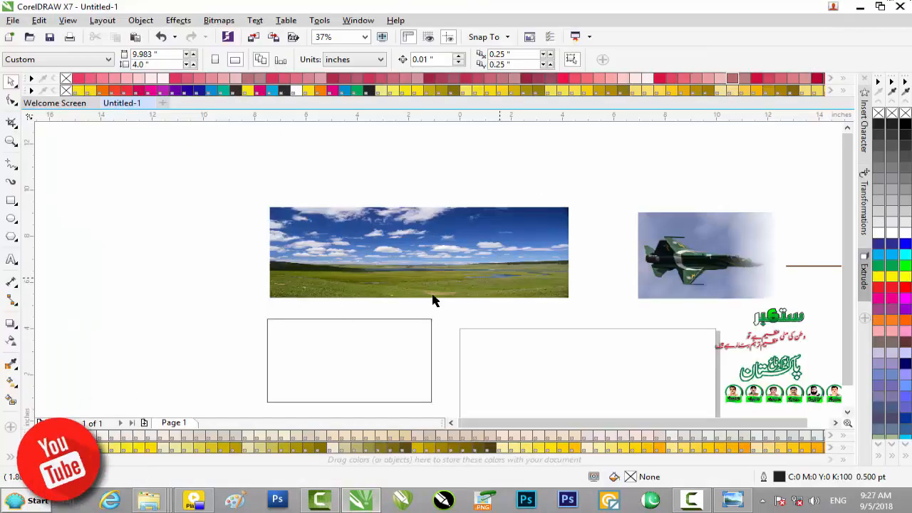
pyautogui.click(340, 366)
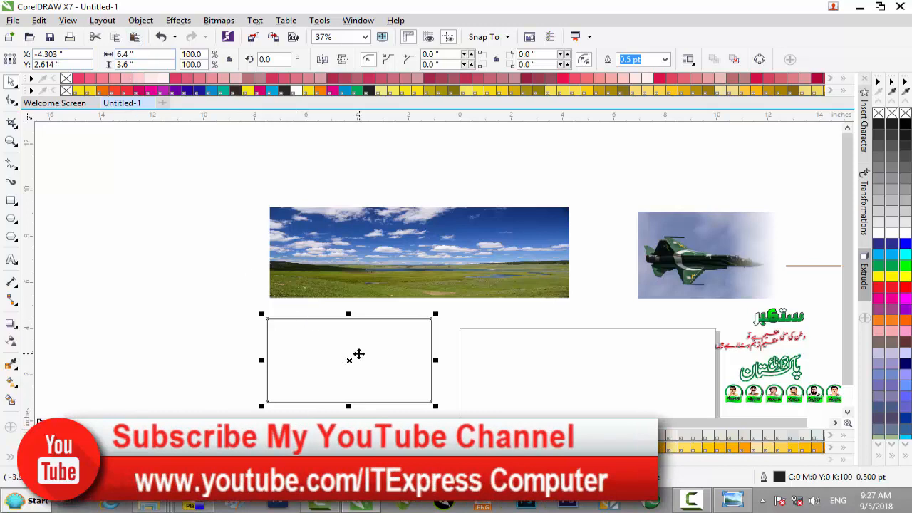
pyautogui.click(417, 266)
pyautogui.rightClick(416, 264)
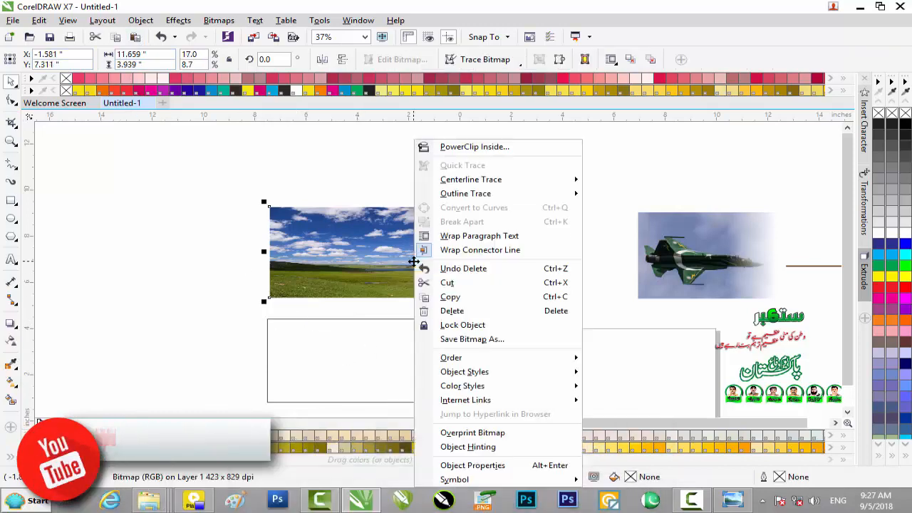
pyautogui.click(488, 147)
pyautogui.click(349, 366)
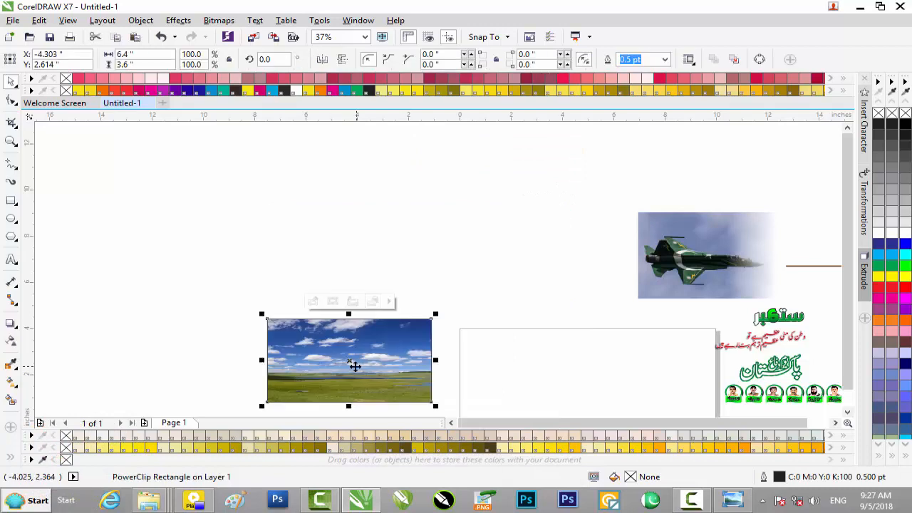
pyautogui.click(507, 275)
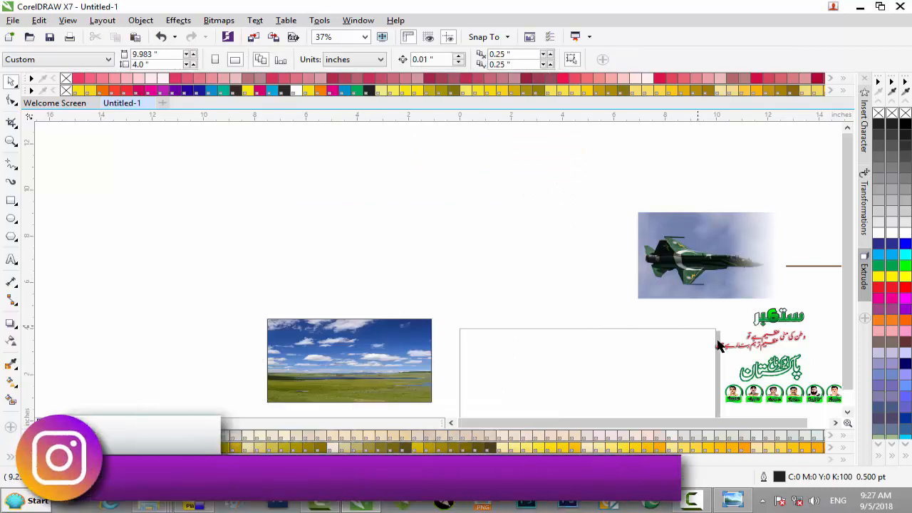
# Move the white gradient strip and brown line together onto the lower edge of the landscape picture
pyautogui.moveTo(848, 295); pyautogui.dragTo(845, 324)
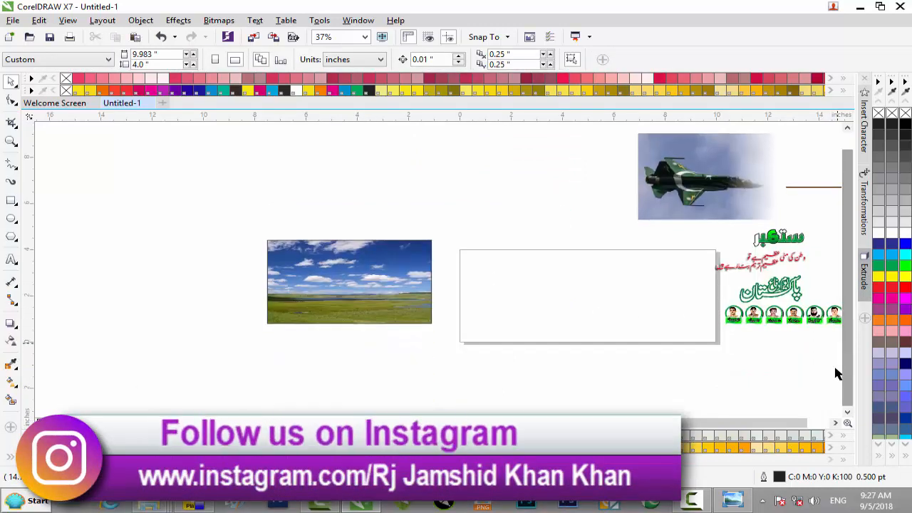
pyautogui.click(788, 419)
pyautogui.moveTo(794, 201); pyautogui.dragTo(539, 138)
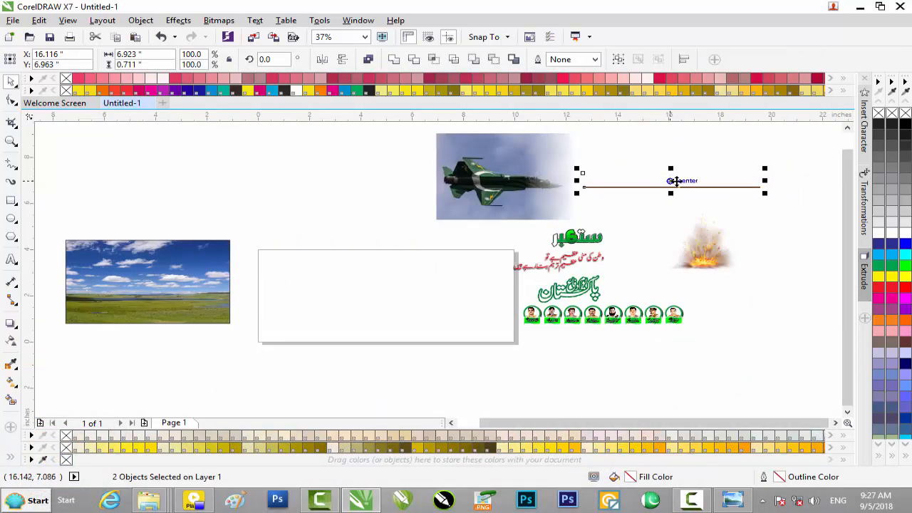
pyautogui.moveTo(670, 181); pyautogui.dragTo(151, 315)
pyautogui.scroll(2, 151, 315)
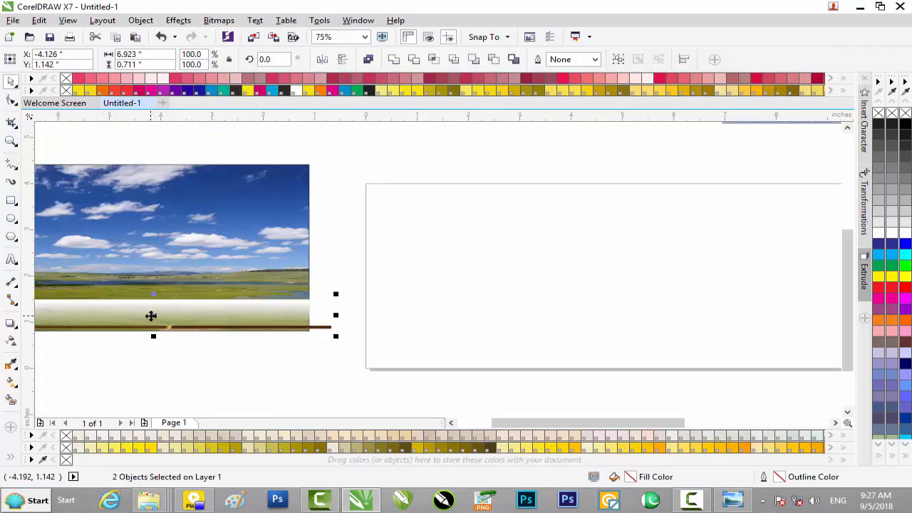
pyautogui.moveTo(535, 424); pyautogui.dragTo(480, 424)
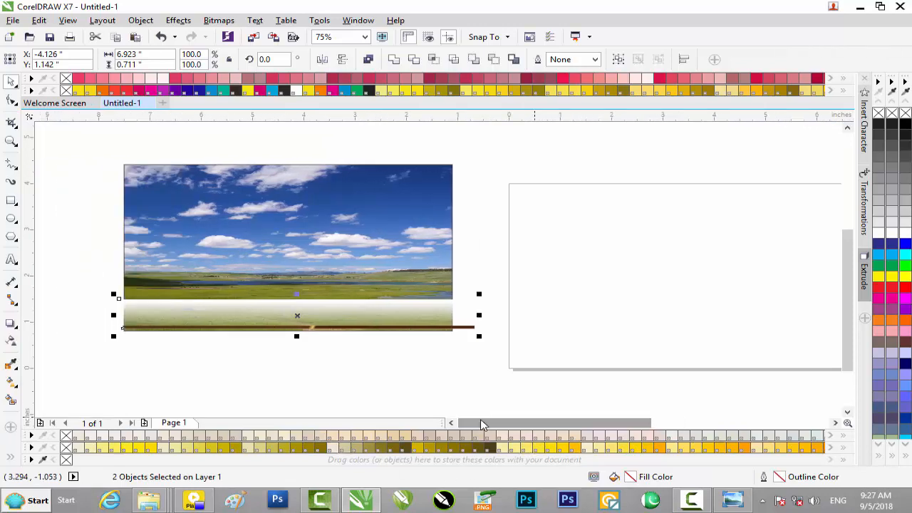
# PowerClip the white gradient strip and brown line inside the landscape rectangle
pyautogui.rightClick(400, 322)
pyautogui.click(458, 44)
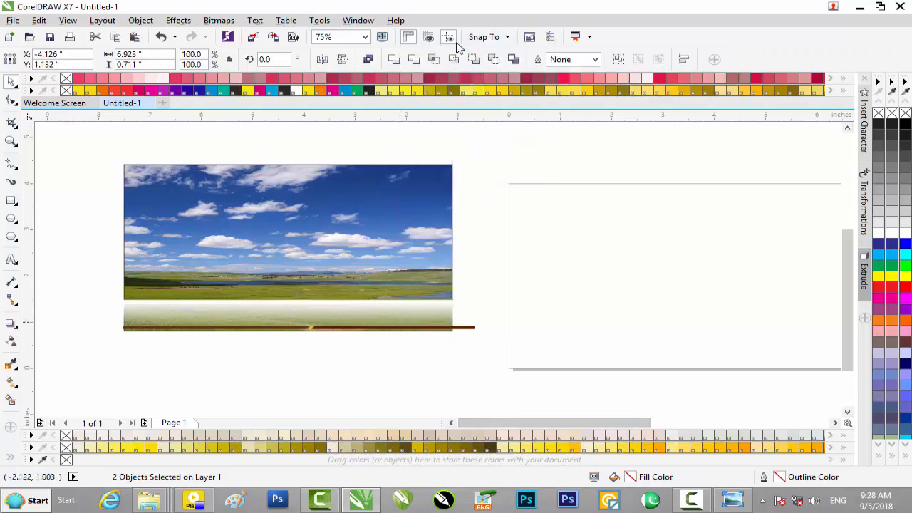
pyautogui.click(319, 240)
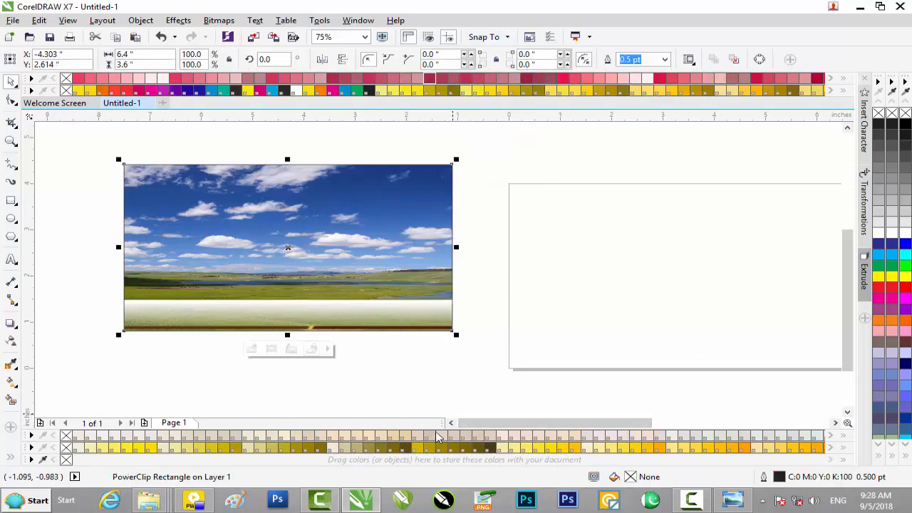
# PowerClip the fighter jet picture inside the landscape rectangle
pyautogui.moveTo(509, 425); pyautogui.dragTo(628, 413)
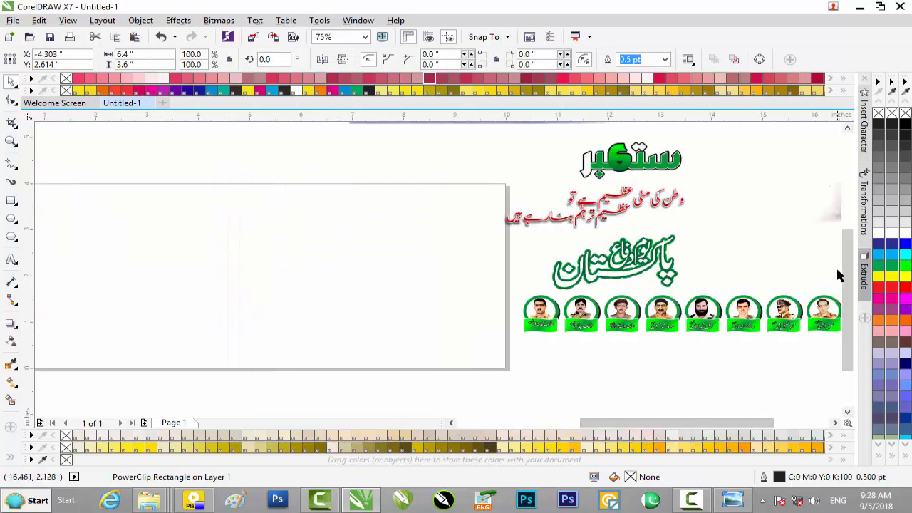
pyautogui.moveTo(846, 246); pyautogui.dragTo(846, 186)
pyautogui.rightClick(499, 197)
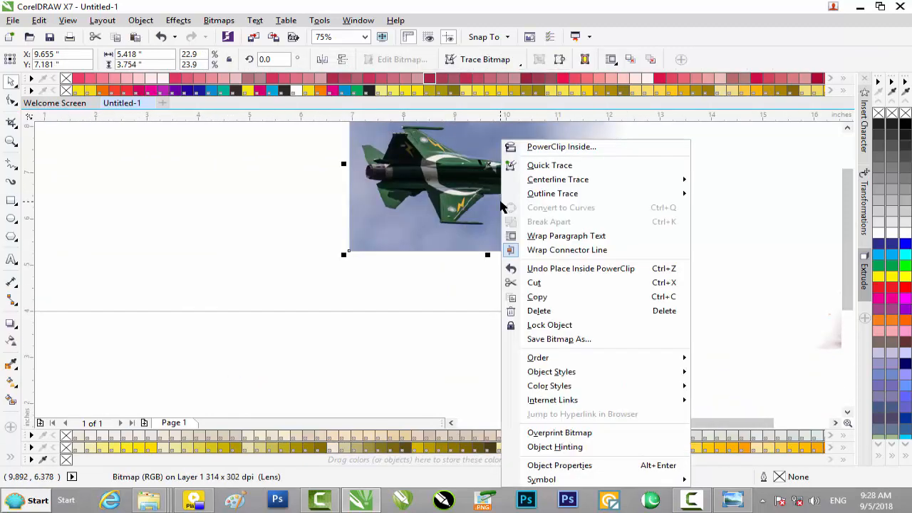
pyautogui.click(561, 147)
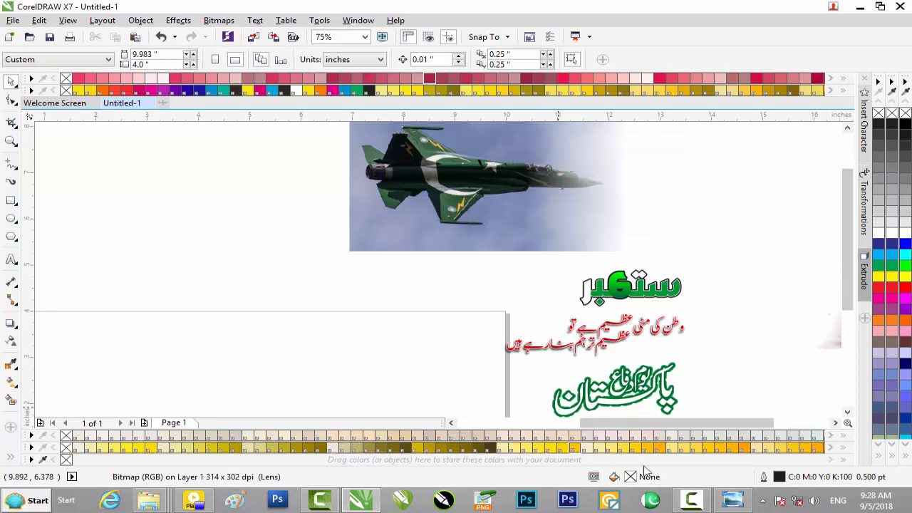
pyautogui.moveTo(628, 423); pyautogui.dragTo(476, 427)
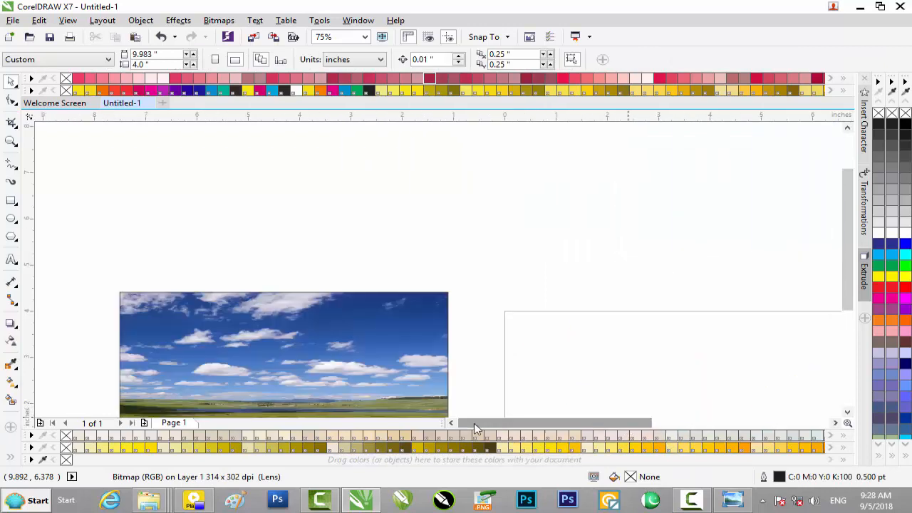
pyautogui.click(317, 382)
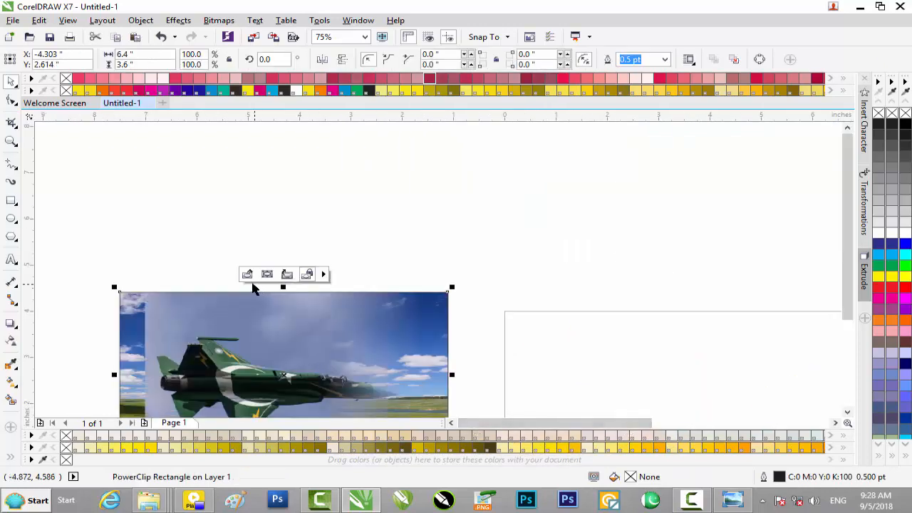
# Open the PowerClip contents for editing and move the jet picture to the left edge of the frame
pyautogui.click(253, 277)
pyautogui.moveTo(845, 240); pyautogui.dragTo(852, 271)
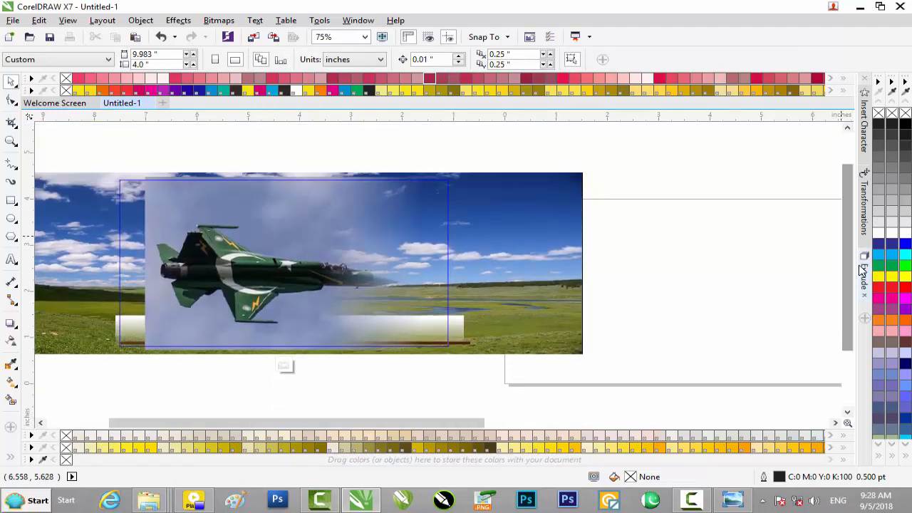
pyautogui.click(328, 258)
pyautogui.moveTo(309, 248); pyautogui.dragTo(286, 248)
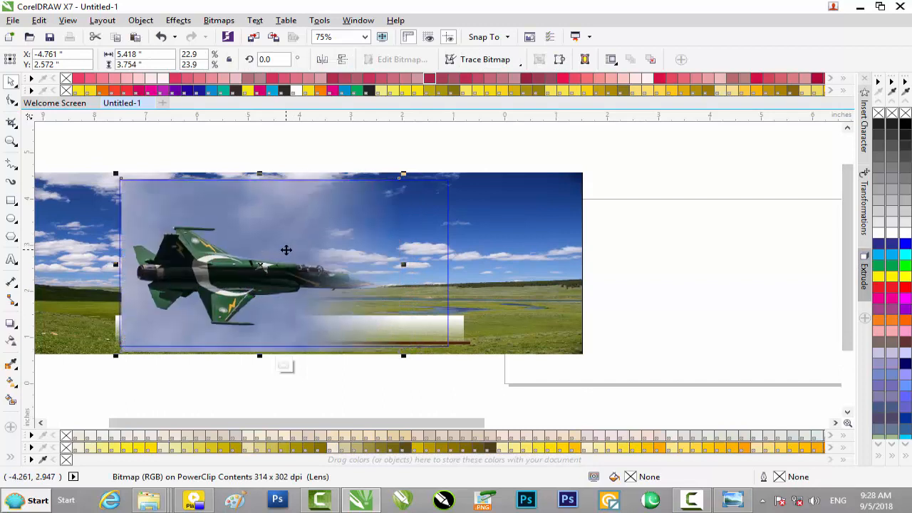
# Order the jet picture behind the white strip and brown line but in front of the landscape
pyautogui.hotkey('shift', 'pagedown')
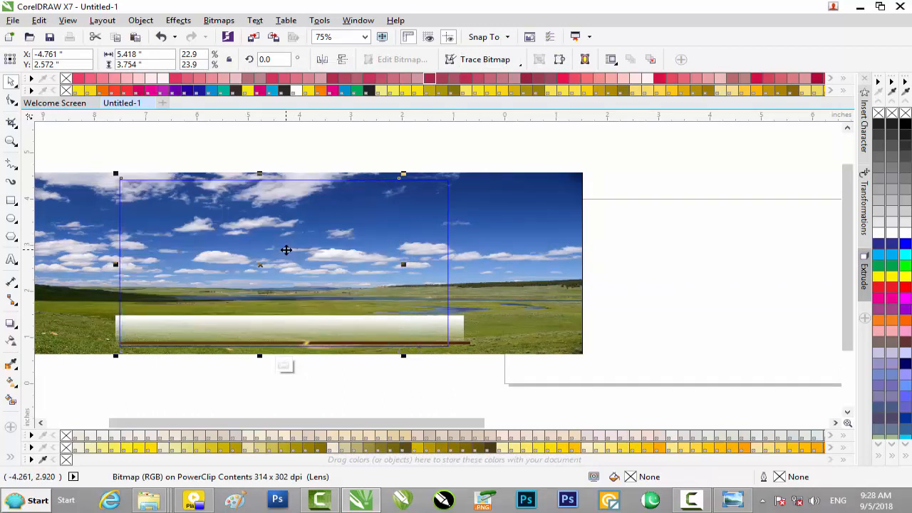
pyautogui.hotkey('shift', 'pageup')
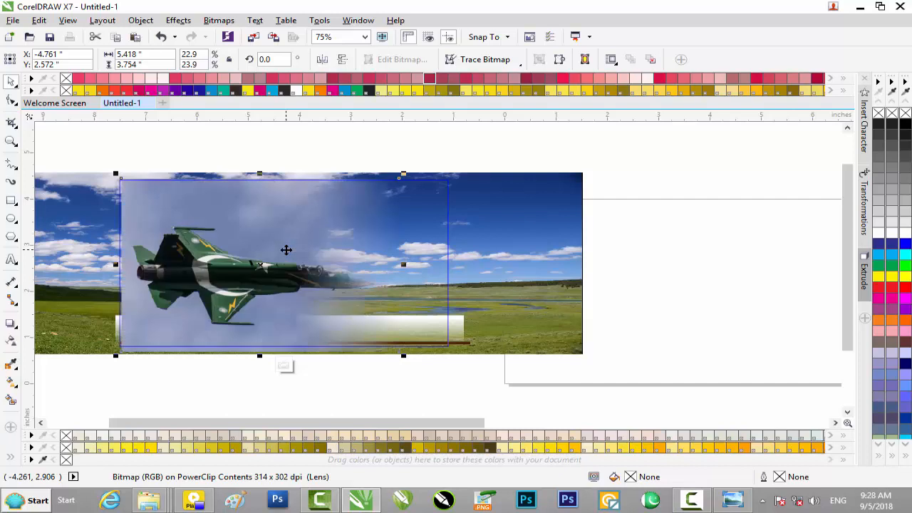
pyautogui.hotkey('ctrl', 'pagedown')
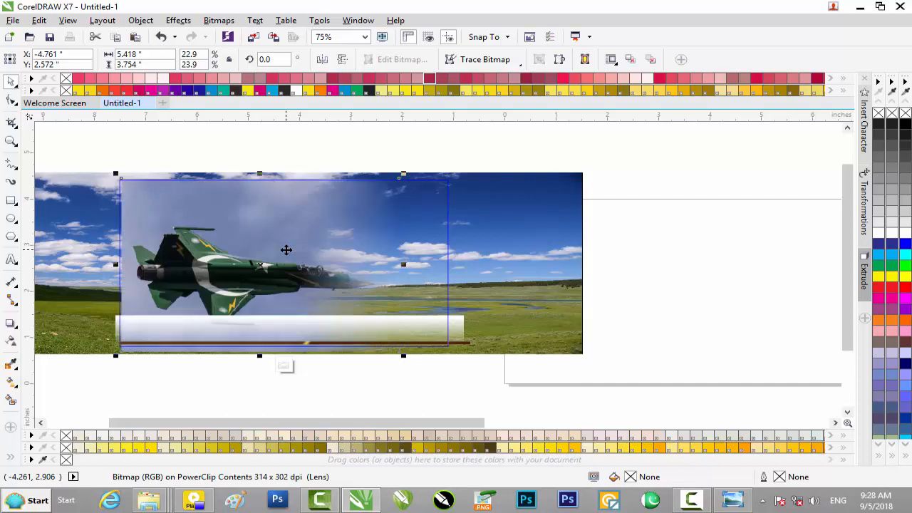
# Nudge the jet picture slightly down and left past the frame's left edge, then finish editing the PowerClip
pyautogui.press('Down')
pyautogui.press('Down')
pyautogui.press('Down')
pyautogui.press('Down')
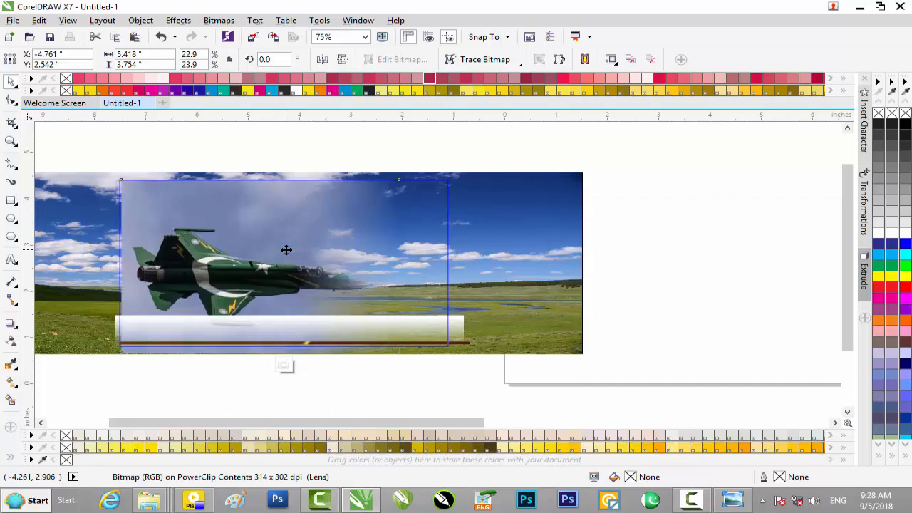
pyautogui.press('Left')
pyautogui.press('Left')
pyautogui.press('Left')
pyautogui.press('Left')
pyautogui.press('Left')
pyautogui.press('Left')
pyautogui.press('Left')
pyautogui.press('Left')
pyautogui.press('Left')
pyautogui.press('Left')
pyautogui.press('Left')
pyautogui.press('Left')
pyautogui.press('Left')
pyautogui.press('Left')
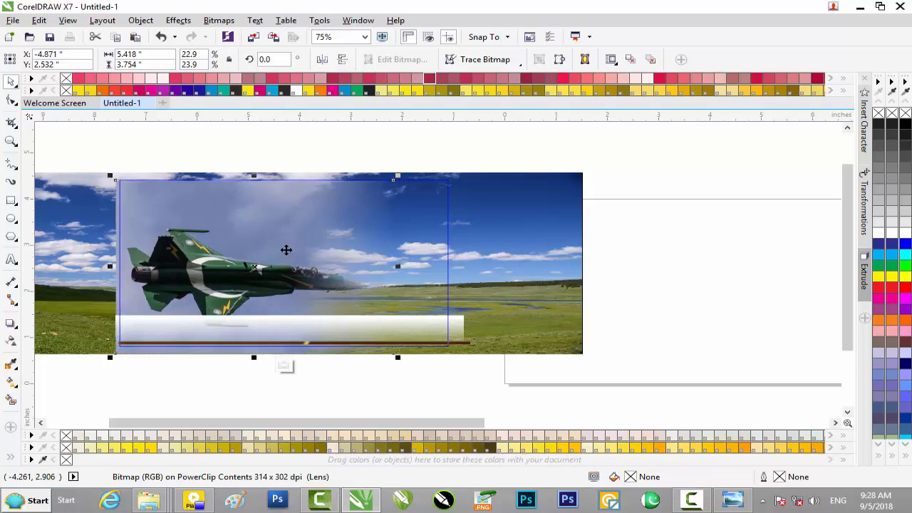
pyautogui.press('Left')
pyautogui.press('Left')
pyautogui.press('Left')
pyautogui.press('Left')
pyautogui.press('Left')
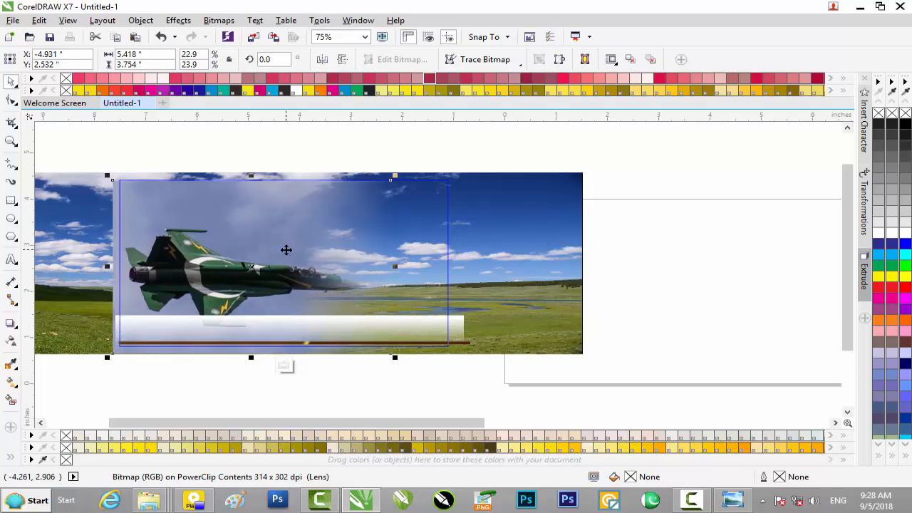
pyautogui.press('Up')
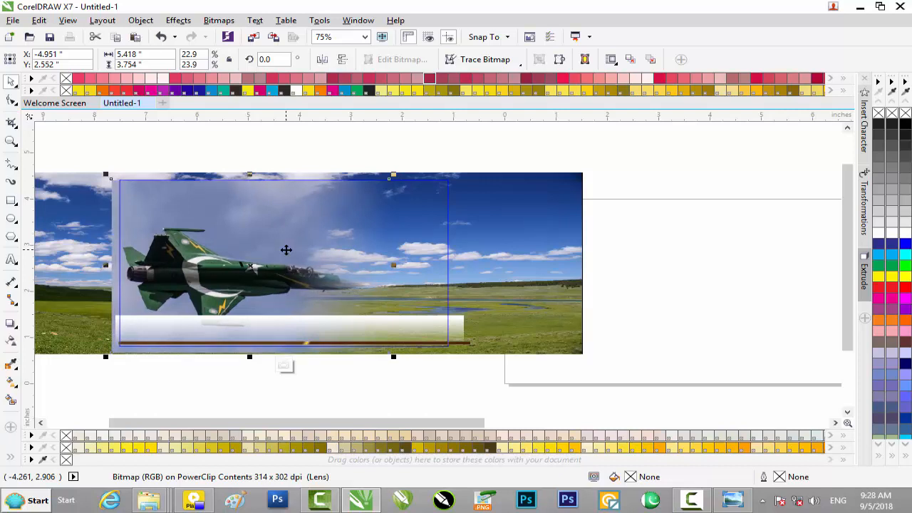
pyautogui.click(294, 367)
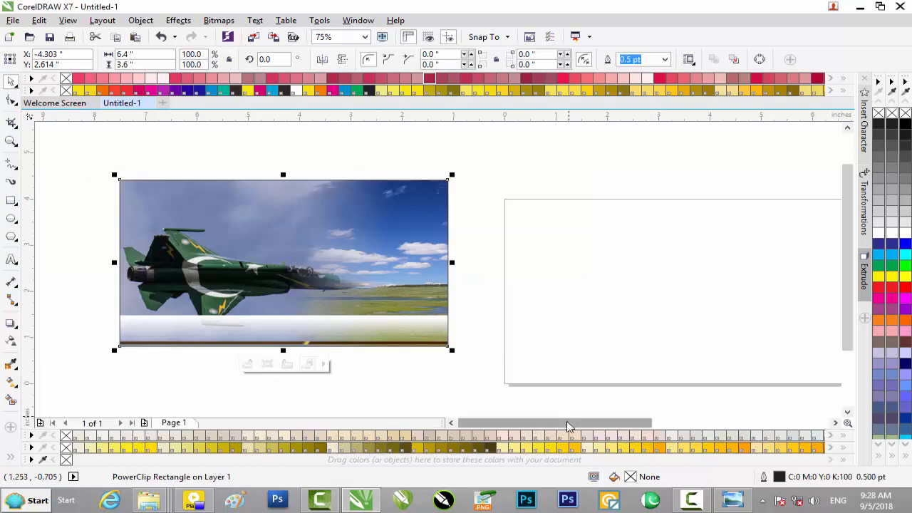
# Move the Urdu titles, the row of portraits and the explosion picture together to the area above the jet banner
pyautogui.moveTo(568, 426); pyautogui.dragTo(631, 421)
pyautogui.scroll(-1, 641, 413)
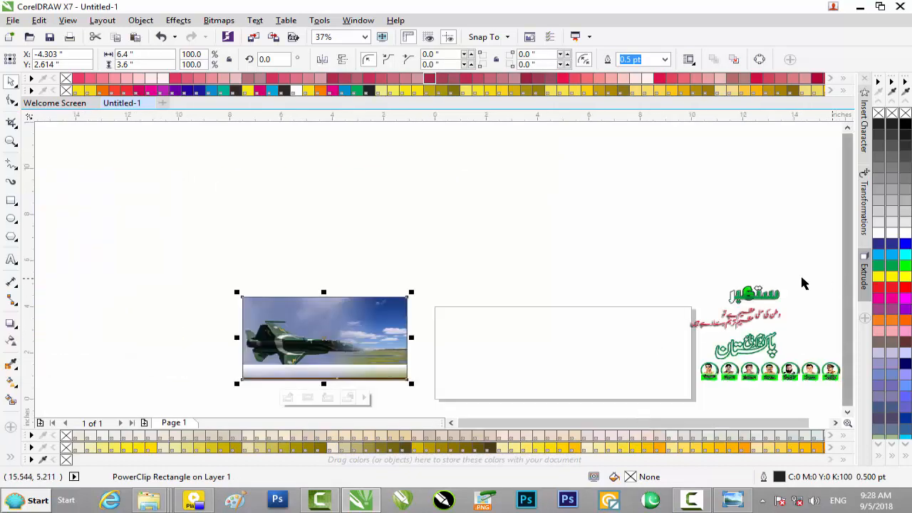
pyautogui.moveTo(600, 252); pyautogui.dragTo(769, 412)
pyautogui.moveTo(541, 294); pyautogui.dragTo(94, 198)
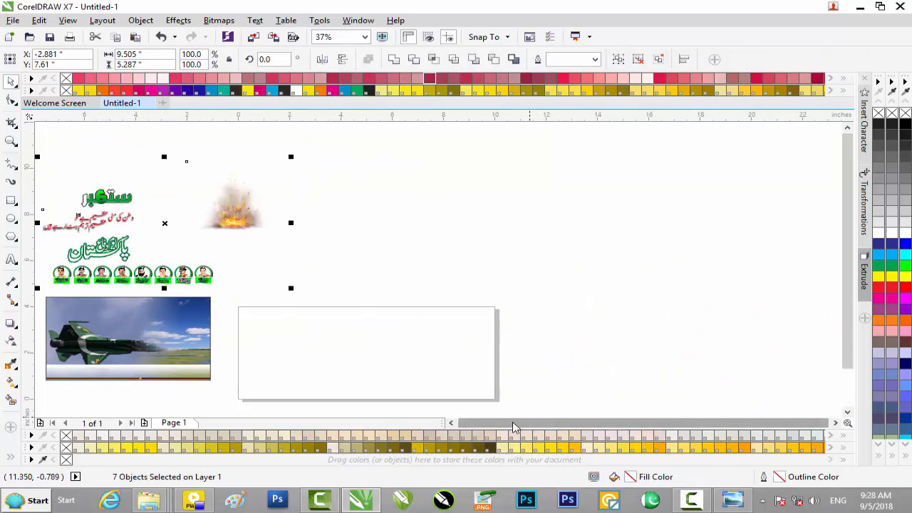
# Move the green and white "6 September" Urdu title onto the upper right corner of the jet banner
pyautogui.click(451, 422)
pyautogui.scroll(2, 423, 335)
pyautogui.scroll(1, 422, 320)
pyautogui.scroll(-1, 423, 321)
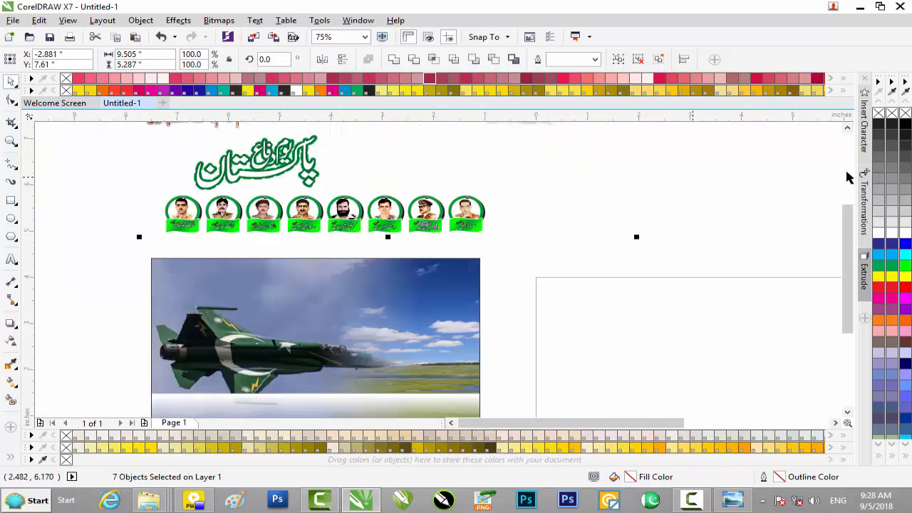
pyautogui.moveTo(849, 214); pyautogui.dragTo(844, 179)
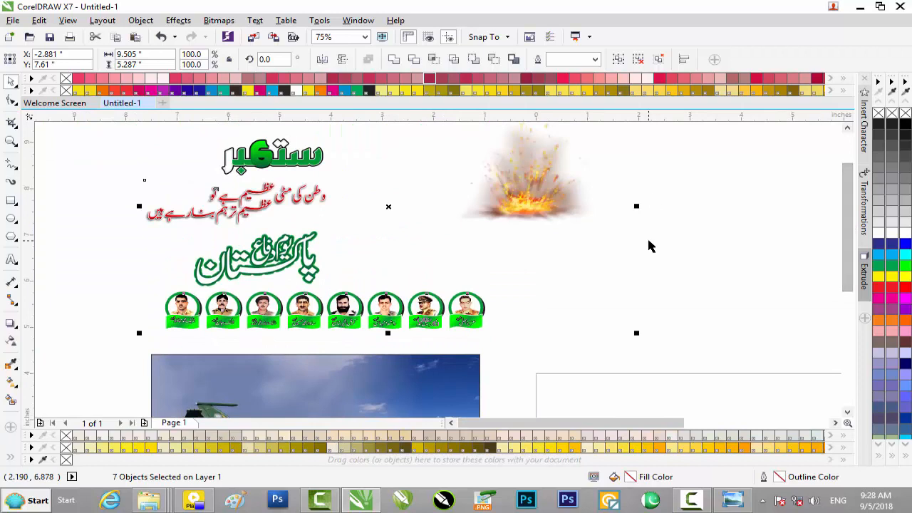
pyautogui.click(649, 246)
pyautogui.click(273, 160)
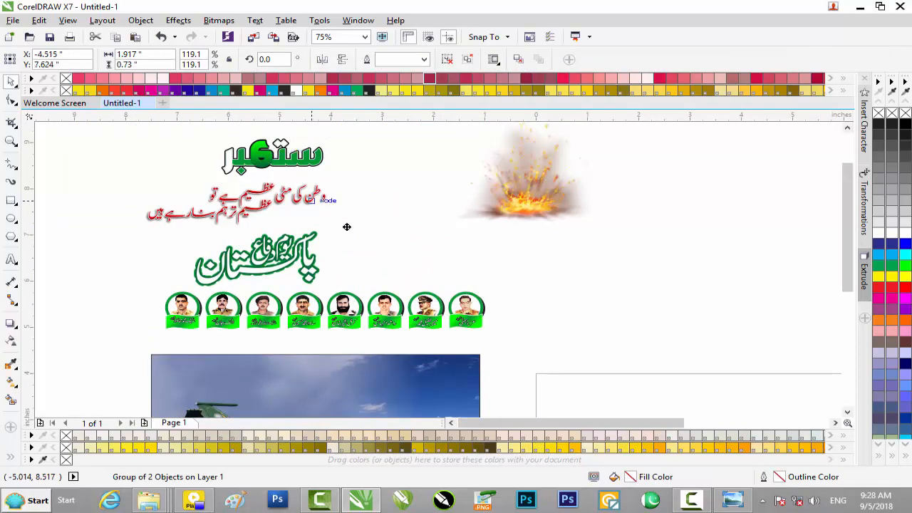
pyautogui.moveTo(376, 283); pyautogui.dragTo(436, 384)
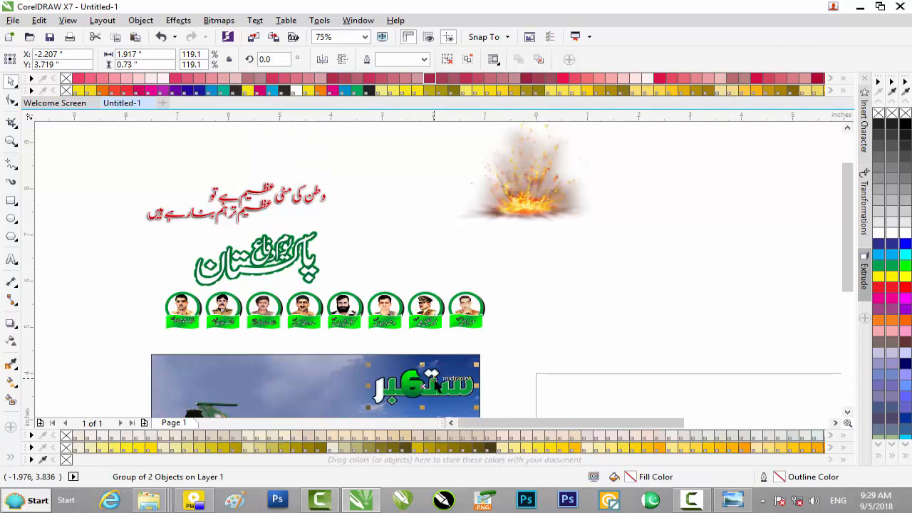
# Nudge the "6 September" title up to just below the banner's upper edge and deselect it
pyautogui.press('Up')
pyautogui.press('Up')
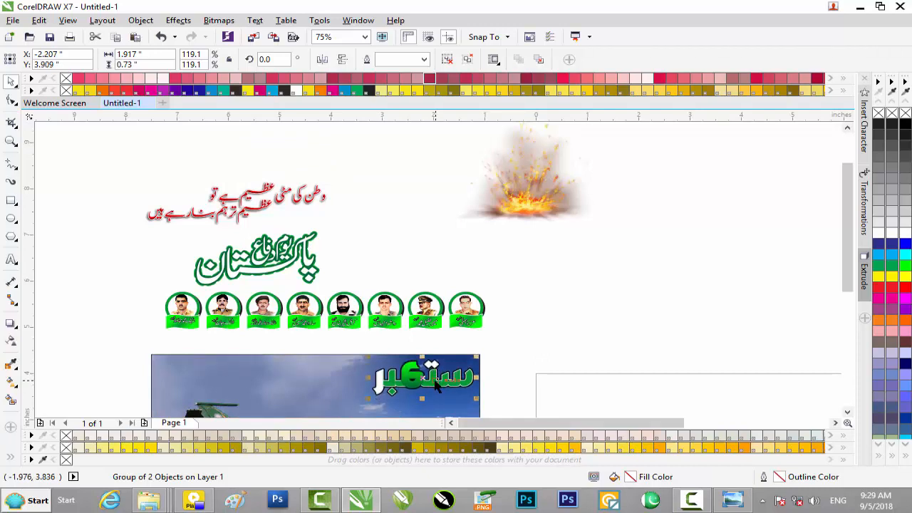
pyautogui.press('Up')
pyautogui.press('Up')
pyautogui.press('Up')
pyautogui.press('Up')
pyautogui.press('Up')
pyautogui.press('Up')
pyautogui.press('Up')
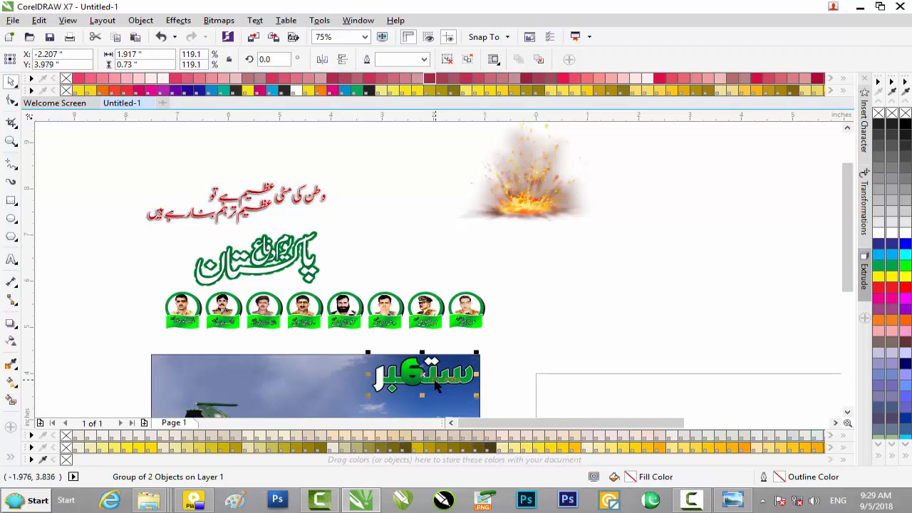
pyautogui.click(576, 345)
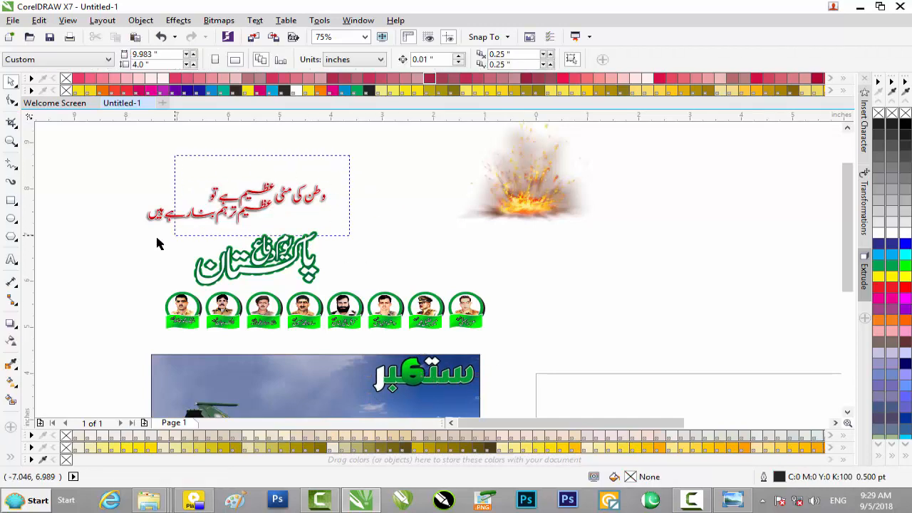
# Move the red two-line Urdu slogan onto the upper left part of the jet banner
pyautogui.moveTo(101, 262); pyautogui.dragTo(101, 260)
pyautogui.moveTo(239, 208); pyautogui.dragTo(258, 384)
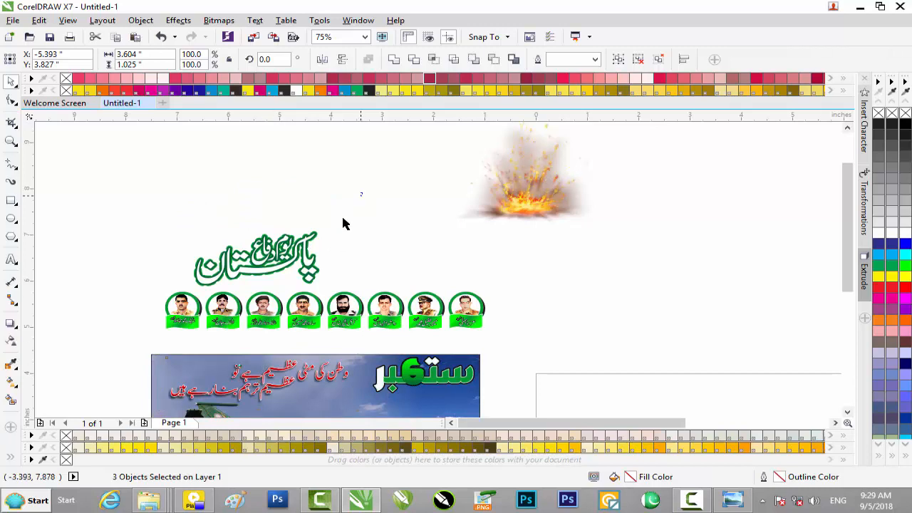
# Move the Urdu "Pakistan Defence Day" title onto the banner below the "6 September" title and bring it to the front
pyautogui.moveTo(183, 300); pyautogui.dragTo(178, 290)
pyautogui.moveTo(270, 262); pyautogui.dragTo(407, 359)
pyautogui.hotkey('shift', 'pageup')
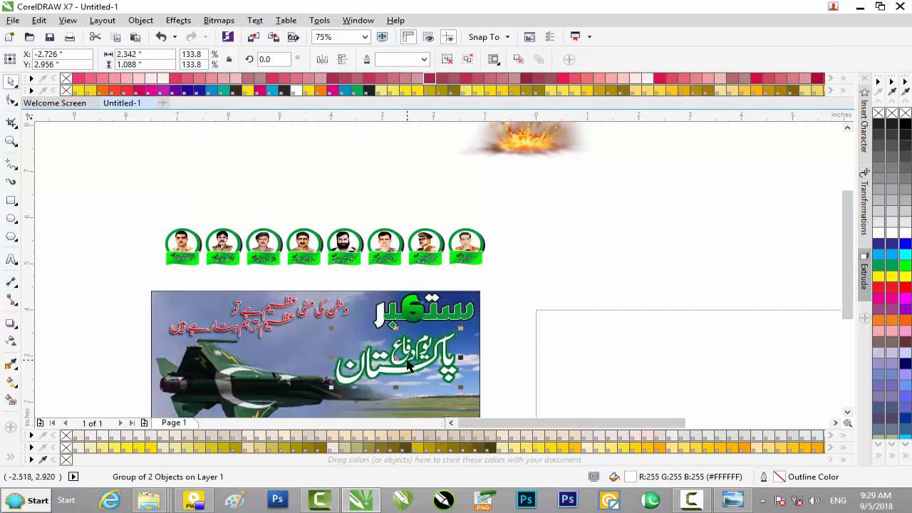
# Nudge the "Pakistan Defence Day" title slightly up and right under the "6 September" title and deselect it
pyautogui.press('Up')
pyautogui.press('Up')
pyautogui.press('Up')
pyautogui.press('Up')
pyautogui.press('Up')
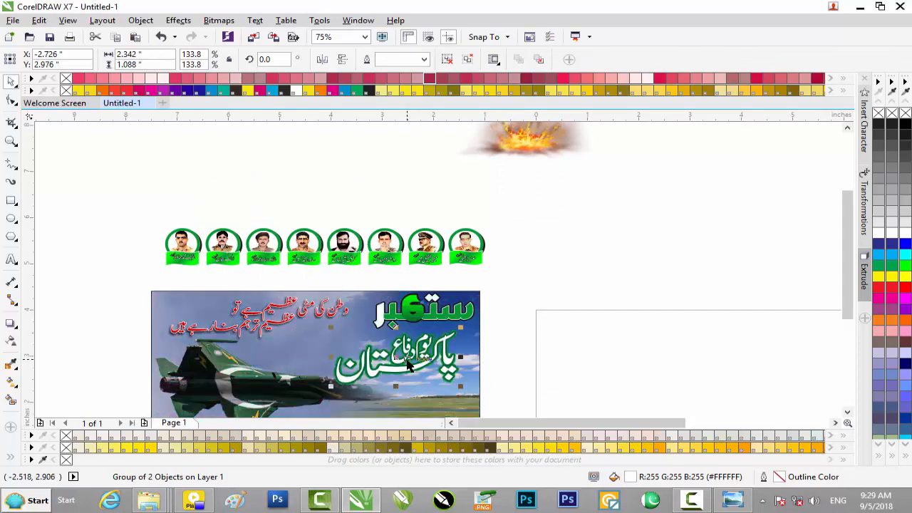
pyautogui.press('Right')
pyautogui.press('Right')
pyautogui.press('Right')
pyautogui.press('Right')
pyautogui.press('Right')
pyautogui.press('Right')
pyautogui.press('Right')
pyautogui.press('Right')
pyautogui.press('Right')
pyautogui.press('Right')
pyautogui.press('Right')
pyautogui.press('Right')
pyautogui.press('Right')
pyautogui.press('Right')
pyautogui.press('Up')
pyautogui.press('Up')
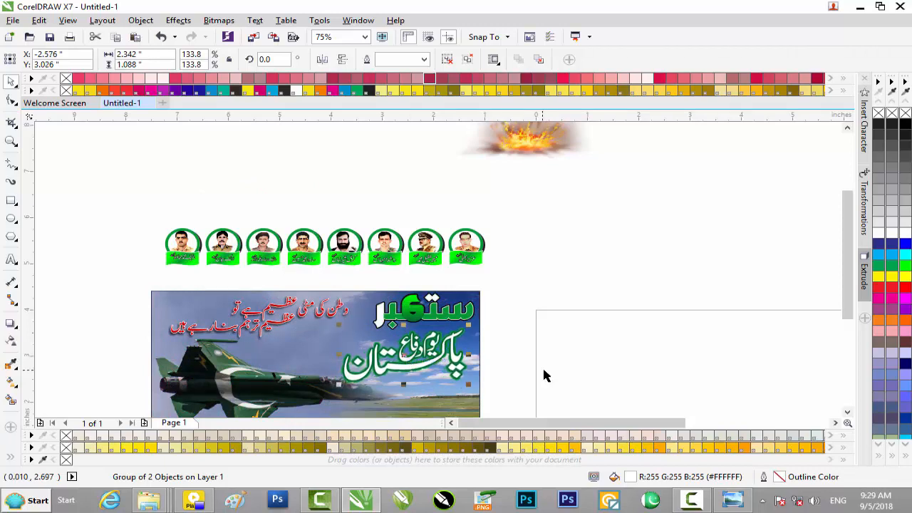
pyautogui.click(544, 366)
# Move the explosion picture onto the lower right part of the banner
pyautogui.scroll(5, 484, 131)
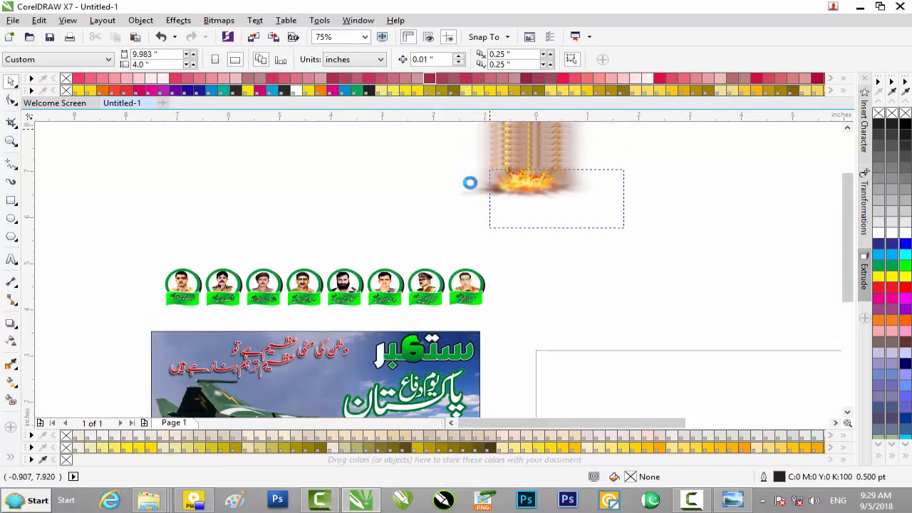
pyautogui.moveTo(458, 125); pyautogui.dragTo(452, 141)
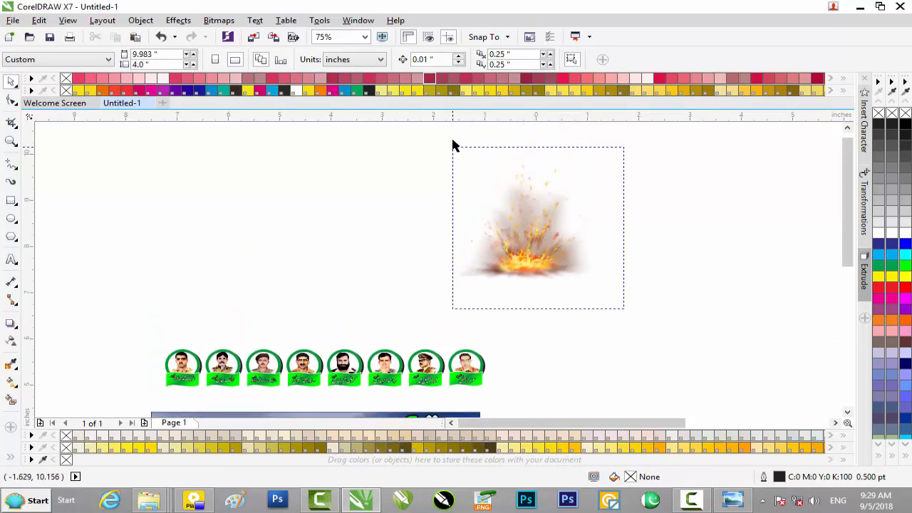
pyautogui.click(537, 253)
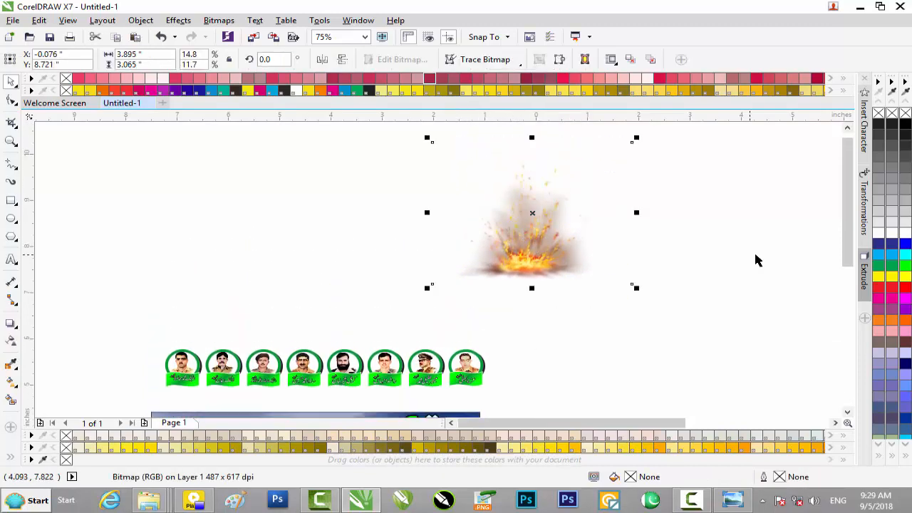
pyautogui.moveTo(515, 253); pyautogui.dragTo(430, 347)
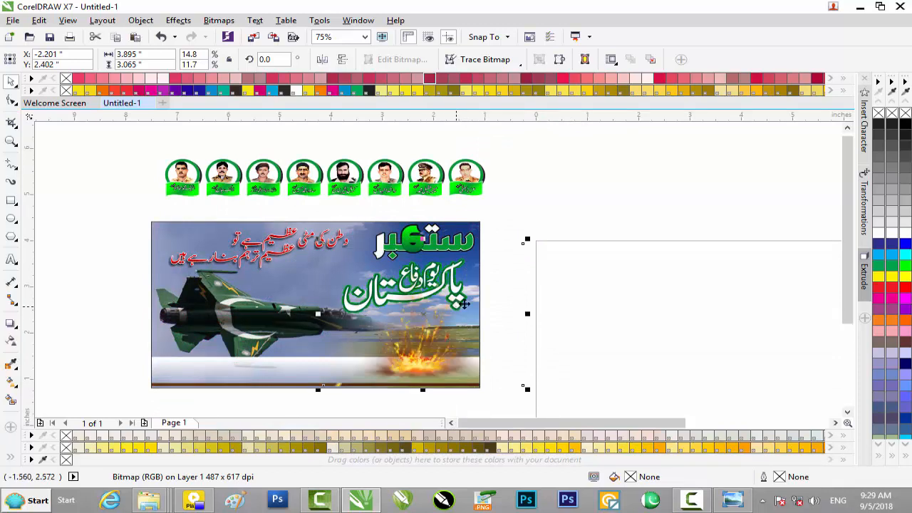
# Resize the explosion picture to about 3.417 by 2.688 inches and set it on the grass below the "Pakistan Defence Day" title
pyautogui.moveTo(526, 242); pyautogui.dragTo(453, 285)
pyautogui.moveTo(389, 364); pyautogui.dragTo(411, 342)
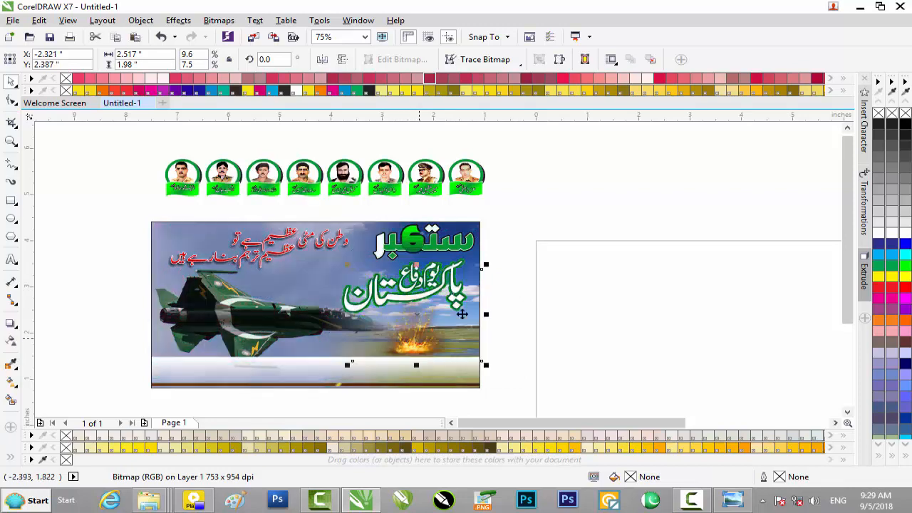
pyautogui.moveTo(487, 266); pyautogui.dragTo(505, 244)
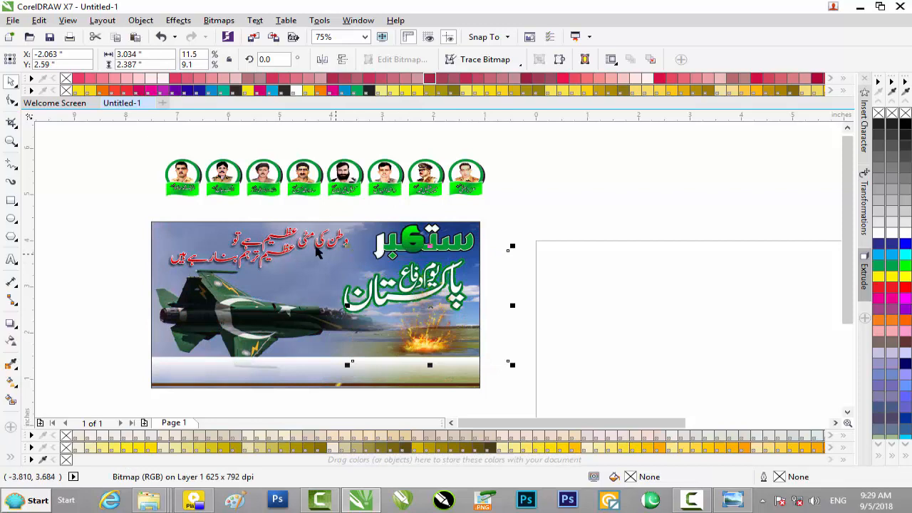
pyautogui.moveTo(347, 245); pyautogui.dragTo(328, 222)
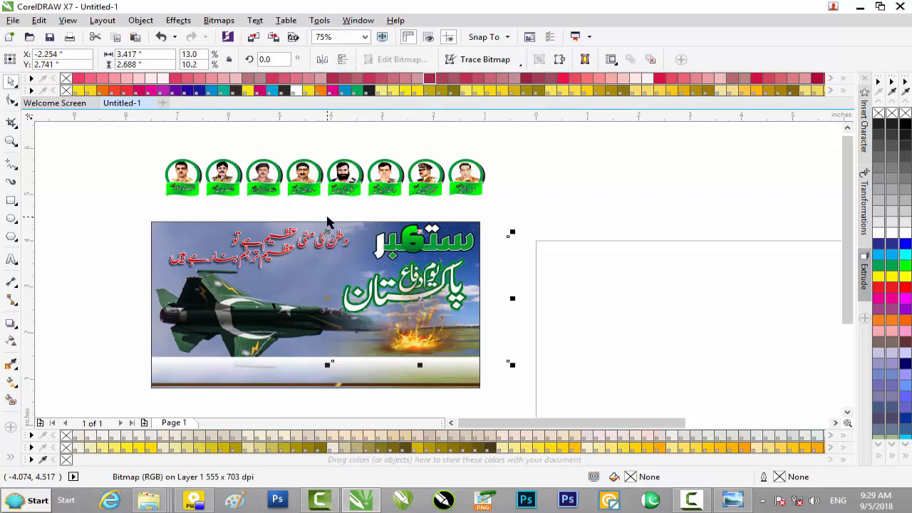
# Nudge the explosion picture slightly right along the grass beyond the jet's nose
pyautogui.press('Right')
pyautogui.press('Right')
pyautogui.press('Right')
pyautogui.press('Right')
pyautogui.press('Right')
pyautogui.press('Right')
pyautogui.press('Right')
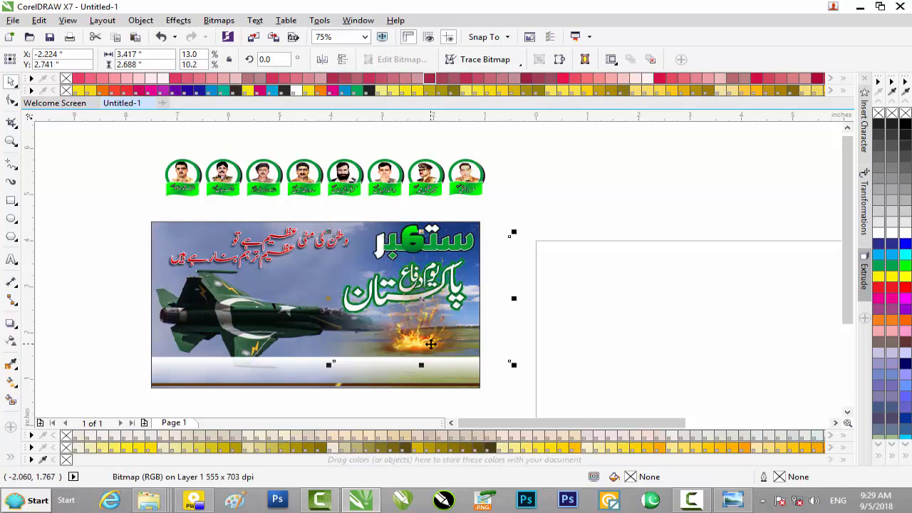
pyautogui.press('Right')
pyautogui.press('Right')
pyautogui.press('Right')
pyautogui.press('Right')
pyautogui.press('Right')
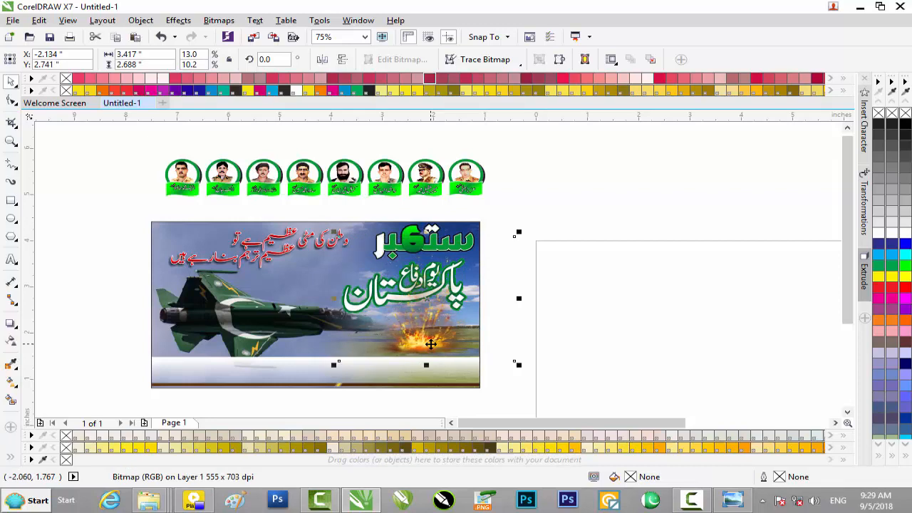
# PowerClip the explosion picture inside the banner rectangle and deselect it
pyautogui.rightClick(432, 340)
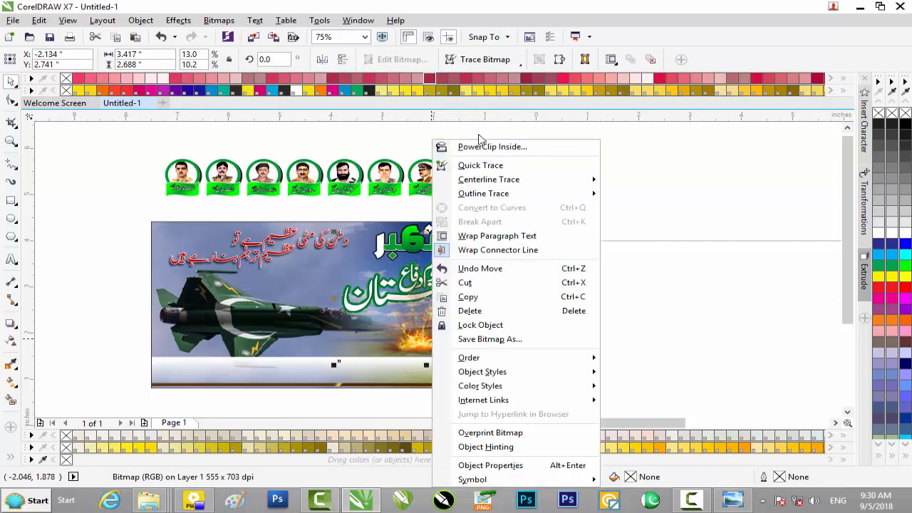
pyautogui.click(481, 146)
pyautogui.click(265, 271)
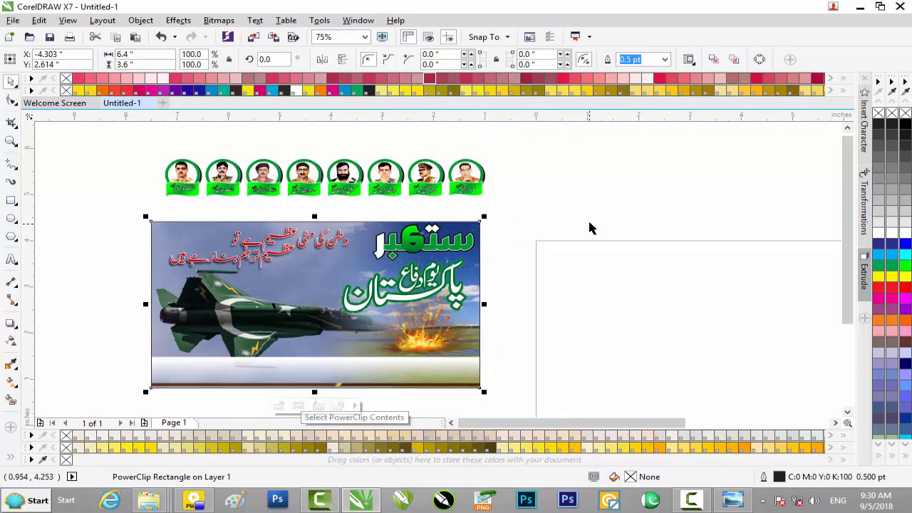
pyautogui.click(493, 151)
# Move the row of eight portraits onto the banner's lower strip, nudge it slightly down to just above the brown line, and deselect it
pyautogui.click(234, 182)
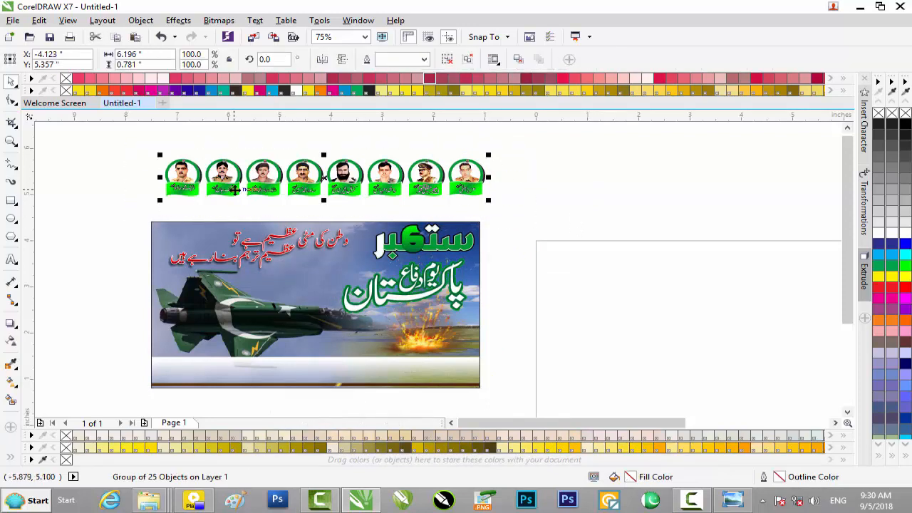
pyautogui.moveTo(234, 181); pyautogui.dragTo(226, 367)
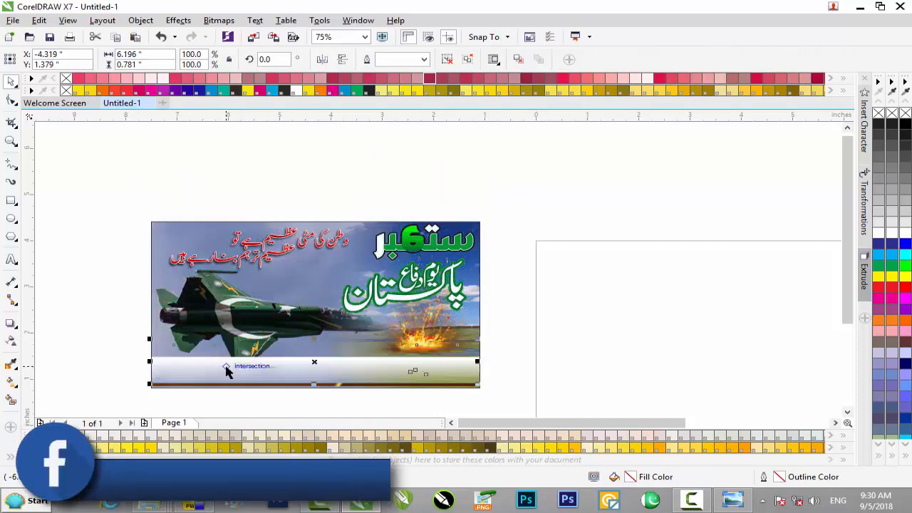
pyautogui.scroll(1, 225, 367)
pyautogui.scroll(2, 224, 368)
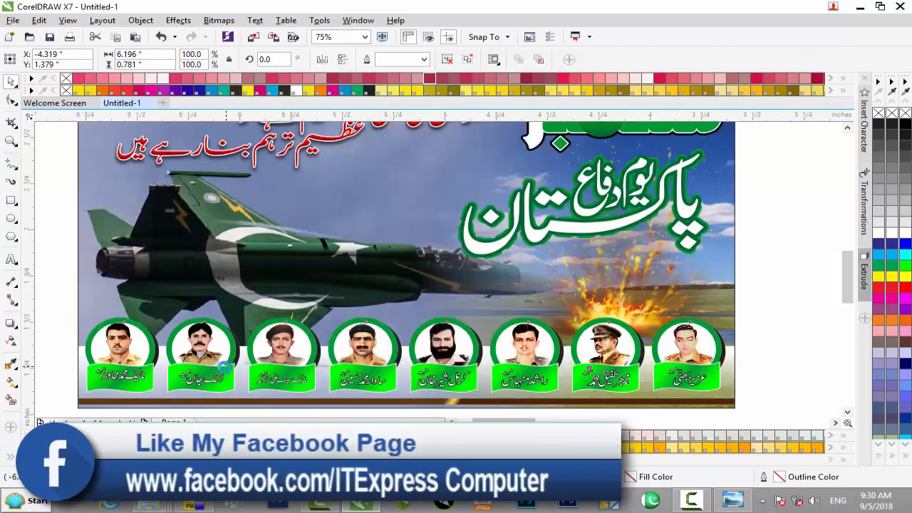
pyautogui.moveTo(845, 276); pyautogui.dragTo(849, 307)
pyautogui.press('Down')
pyautogui.press('Down')
pyautogui.press('Down')
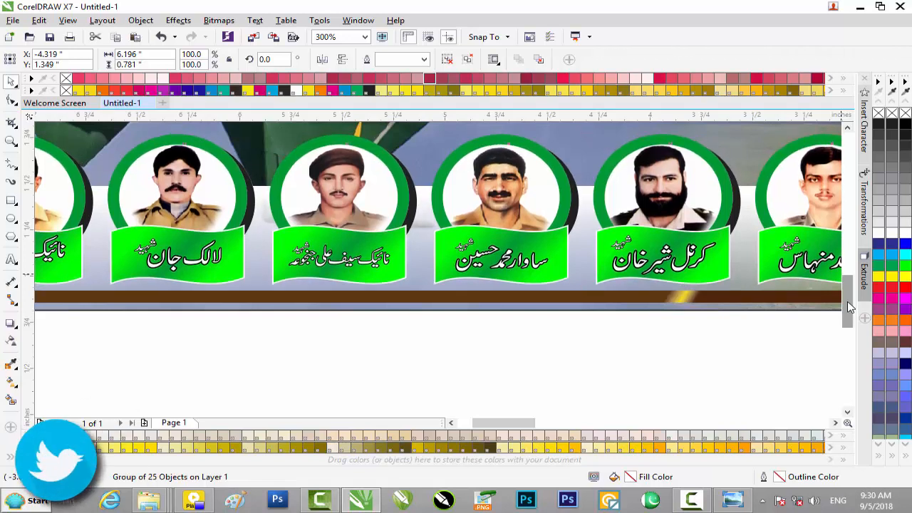
pyautogui.click(588, 362)
# Draw an ellipse about 0.604 by 0.549 inches beside the banner, filled green (C100 M0 Y100 K0) without an outline
pyautogui.scroll(-2, 585, 357)
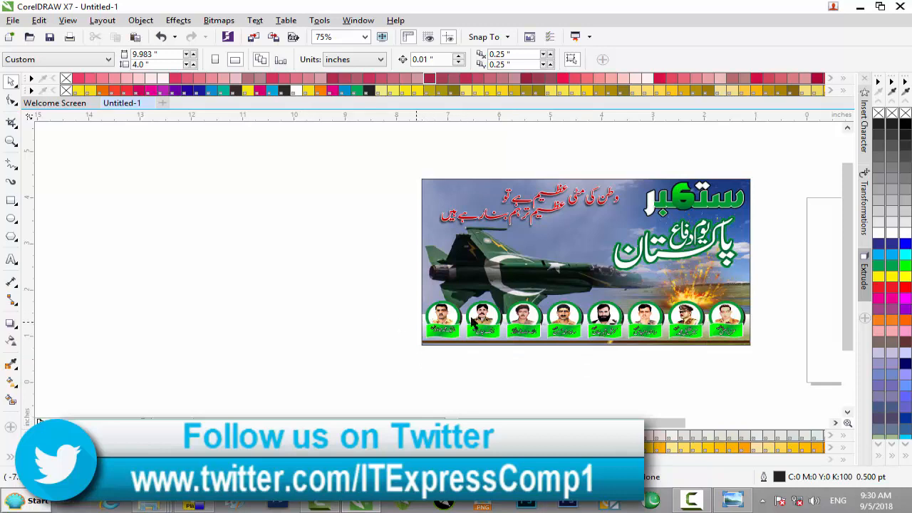
pyautogui.scroll(2, 437, 319)
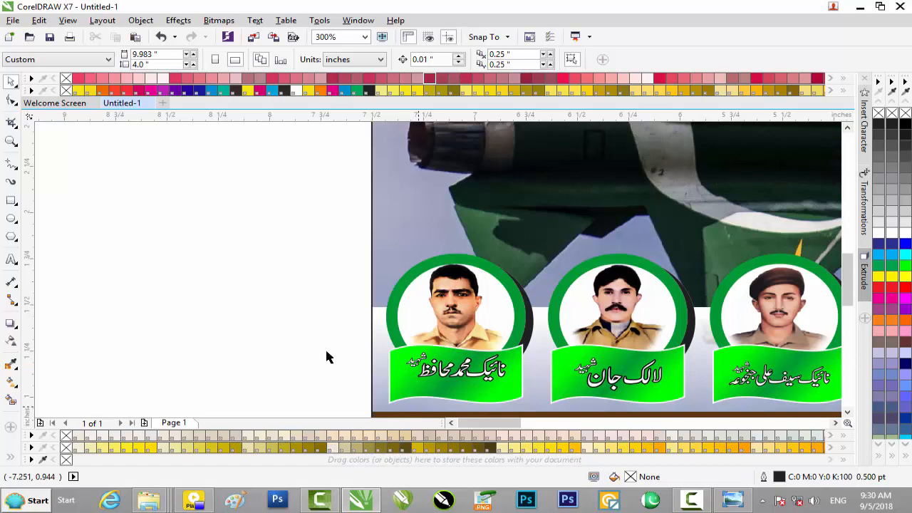
pyautogui.click(11, 218)
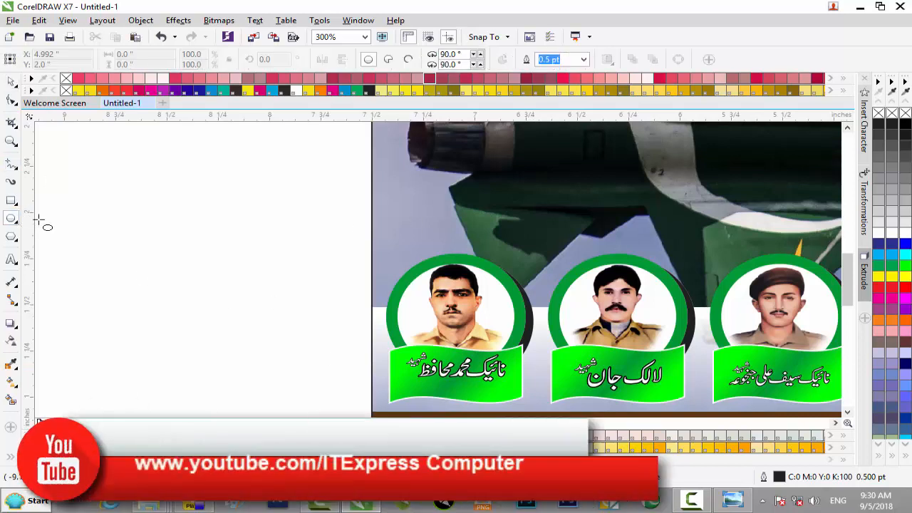
pyautogui.moveTo(86, 213); pyautogui.dragTo(220, 324)
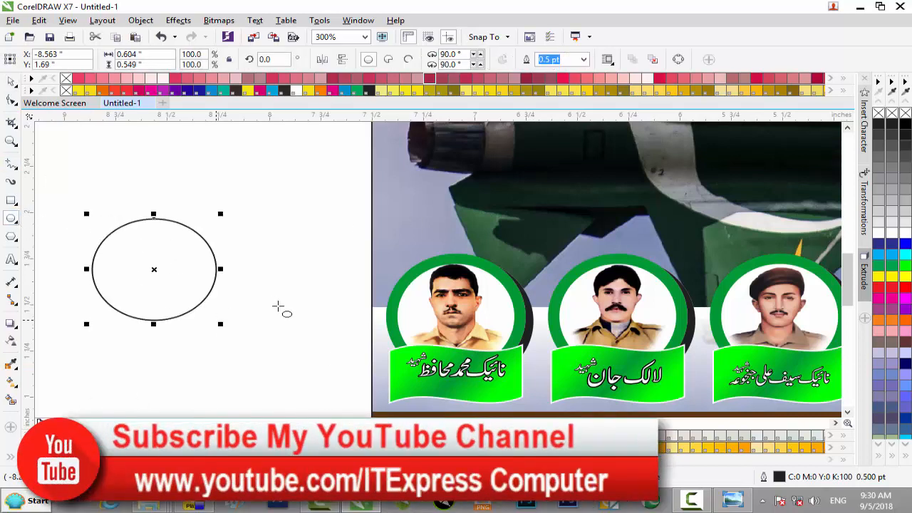
pyautogui.click(878, 266)
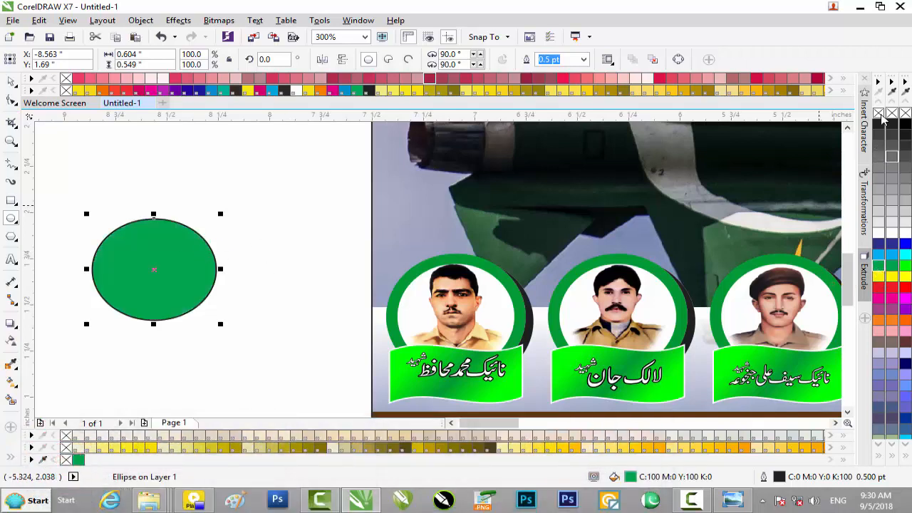
pyautogui.rightClick(879, 115)
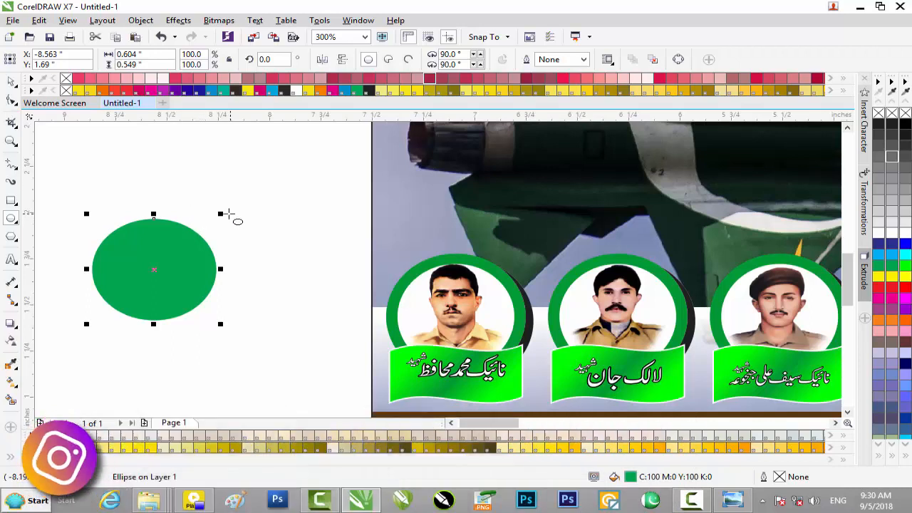
# Create a concentric copy of the green ellipse scaled to about 86.1% and fill it white
pyautogui.moveTo(220, 214); pyautogui.dragTo(217, 221)
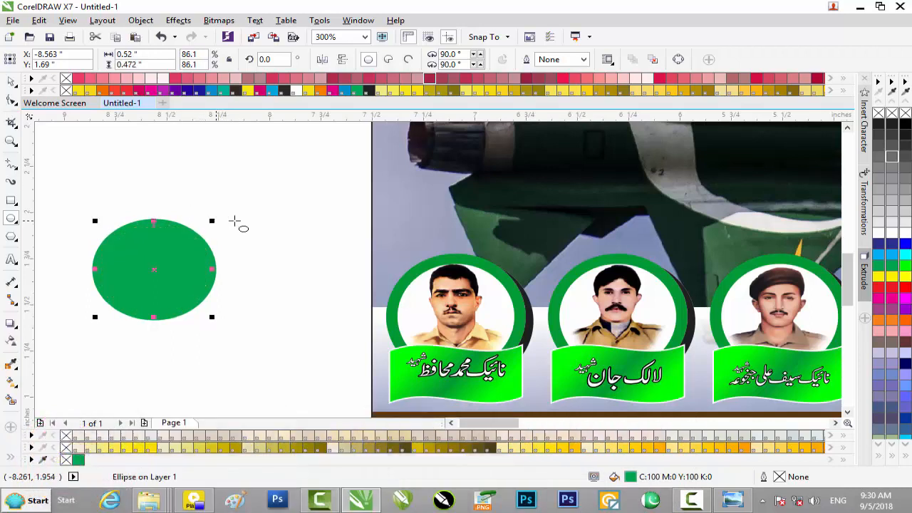
pyautogui.click(878, 237)
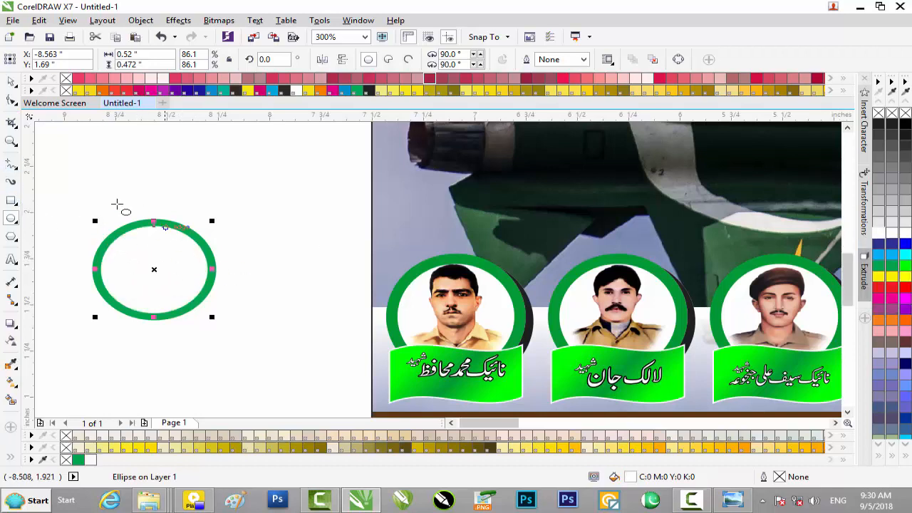
# Duplicate the green ellipse in place, send the copy behind the ring and fill it black
pyautogui.click(12, 81)
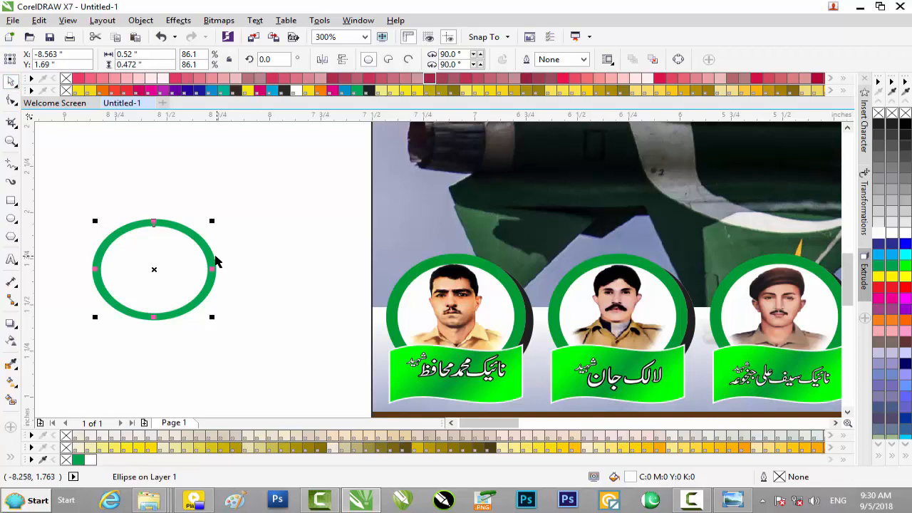
pyautogui.hotkey('ctrl', 'shift', 'q')
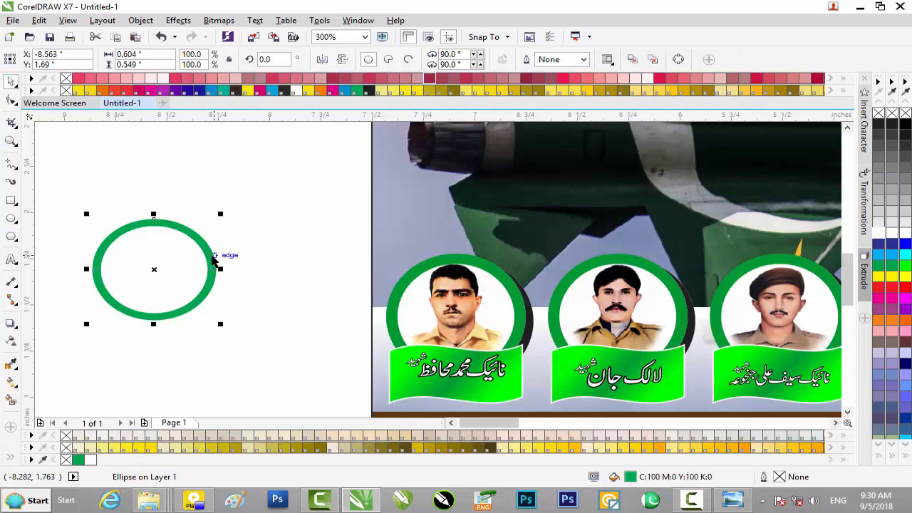
pyautogui.hotkey('ctrl', 'k')
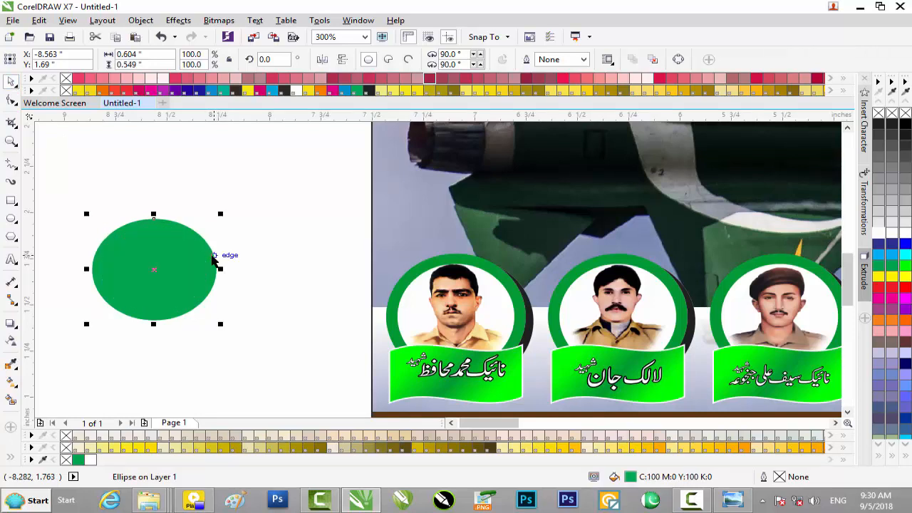
pyautogui.hotkey('ctrl', 'z')
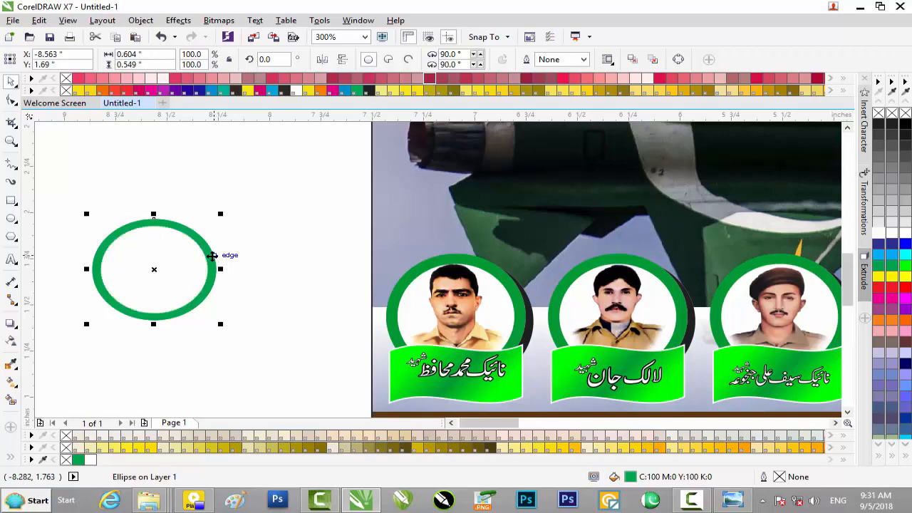
pyautogui.click(879, 125)
# Offset the black ellipse right and slightly down behind the green ring as a shadow, and scale it to about 94.8%
pyautogui.press('Right')
pyautogui.press('Right')
pyautogui.press('Right')
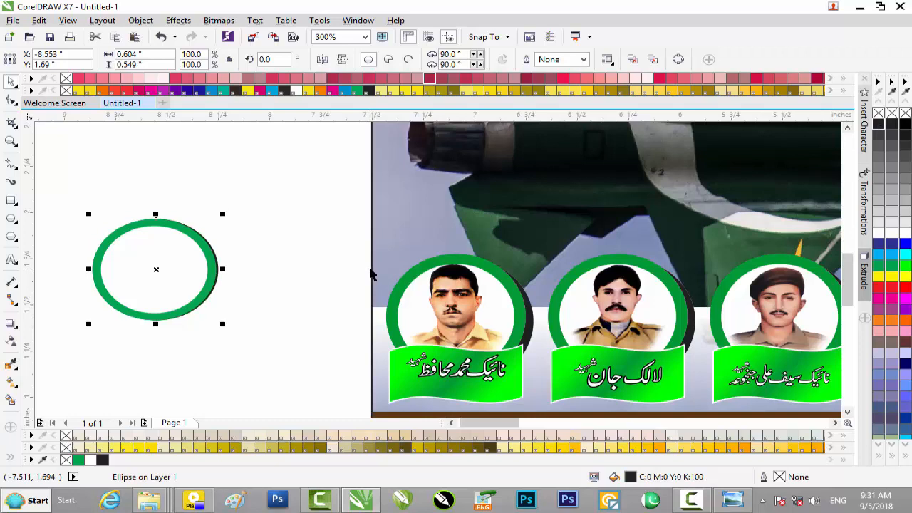
pyautogui.press('Right')
pyautogui.press('Down')
pyautogui.press('Down')
pyautogui.press('Up')
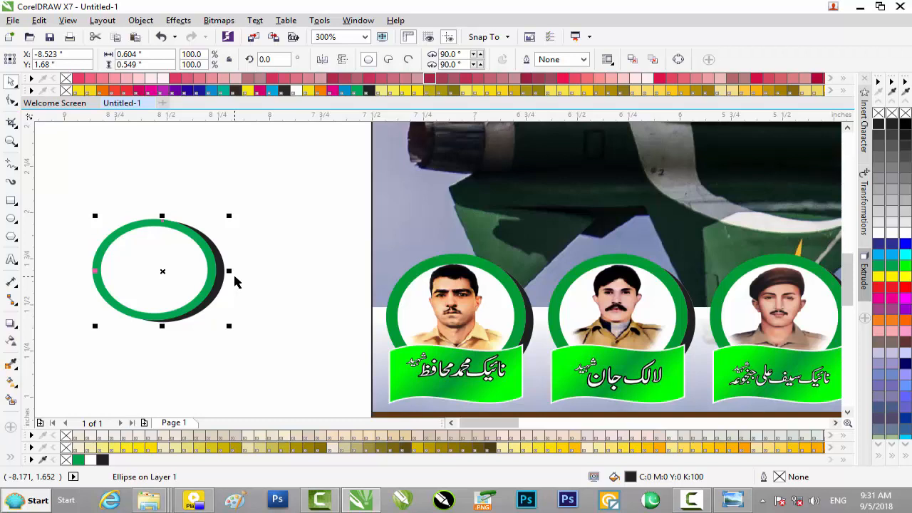
pyautogui.scroll(2, 236, 282)
pyautogui.press('Down')
pyautogui.press('Up')
pyautogui.press('Right')
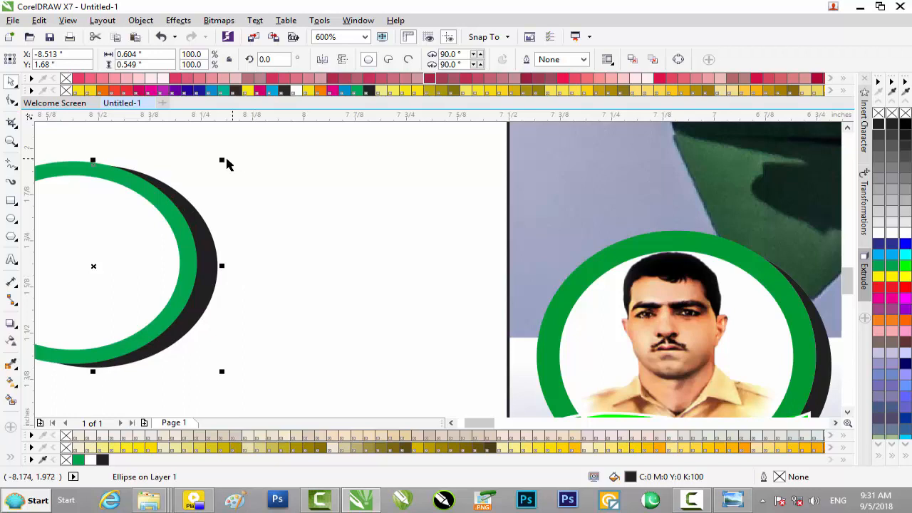
pyautogui.moveTo(222, 162); pyautogui.dragTo(218, 167)
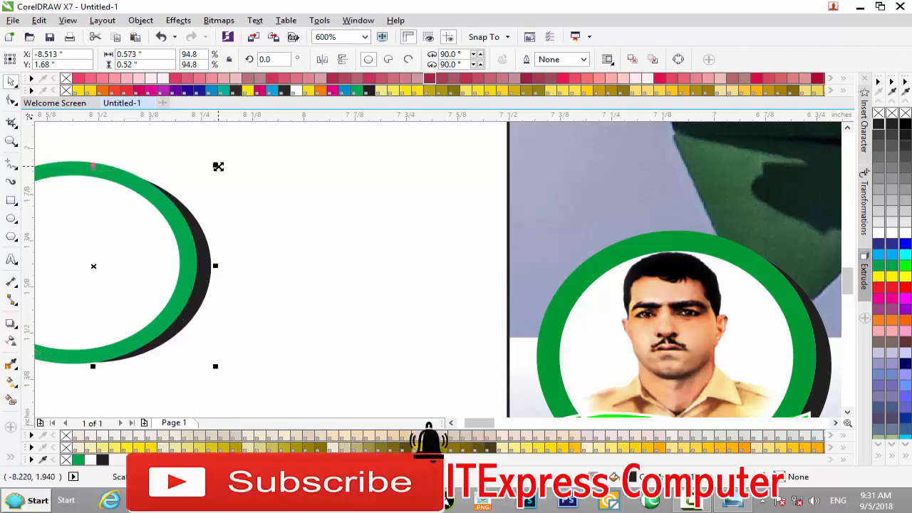
# Nudge the black shadow ellipse about 0.01 inch further right behind the green ring
pyautogui.press('Right')
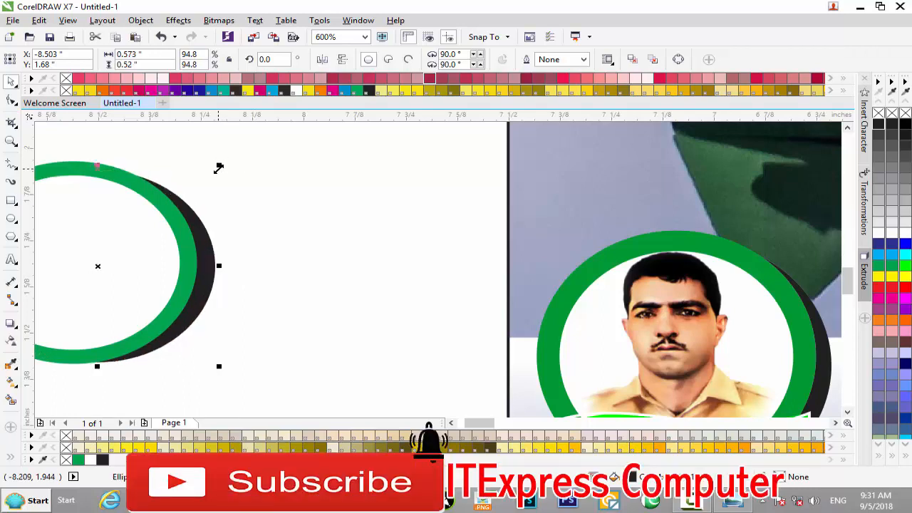
pyautogui.scroll(-2, 231, 205)
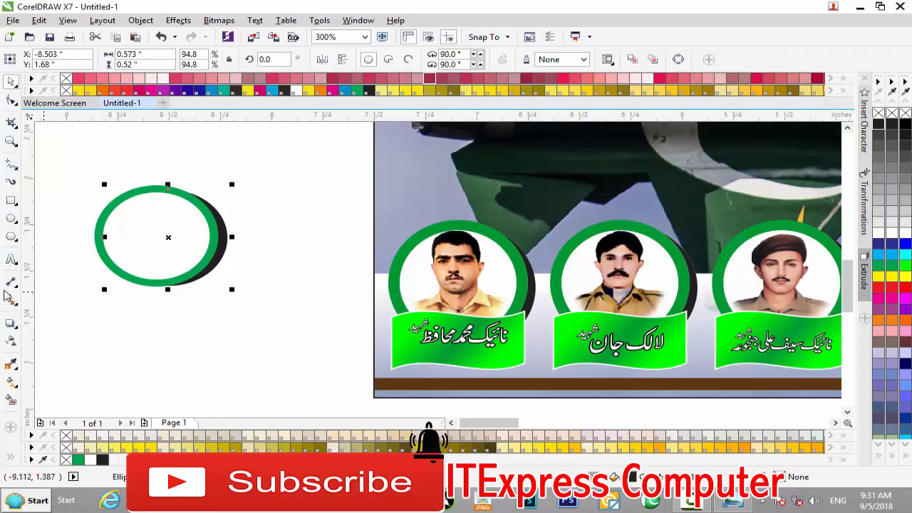
# Draw a wavy ribbon from the banner shapes, about 0.663 by 0.288 inches, across the lower part of the green ring
pyautogui.click(19, 239)
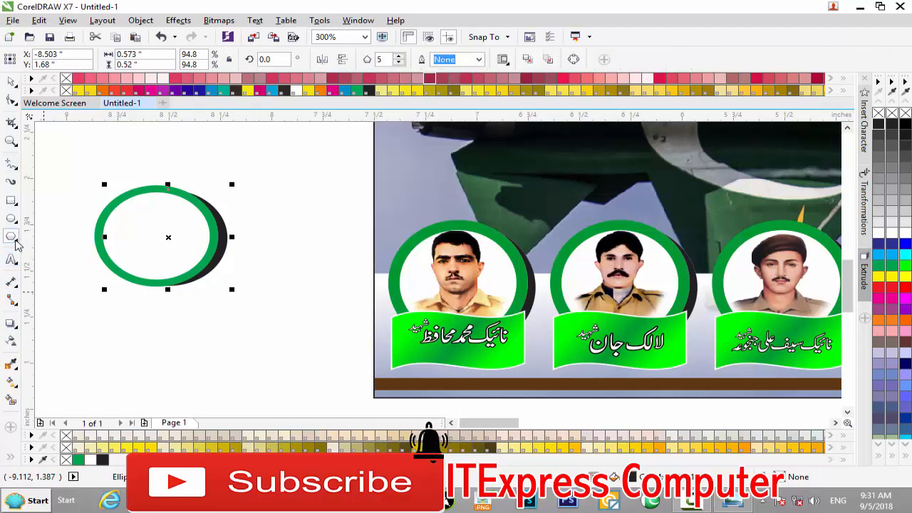
pyautogui.click(16, 241)
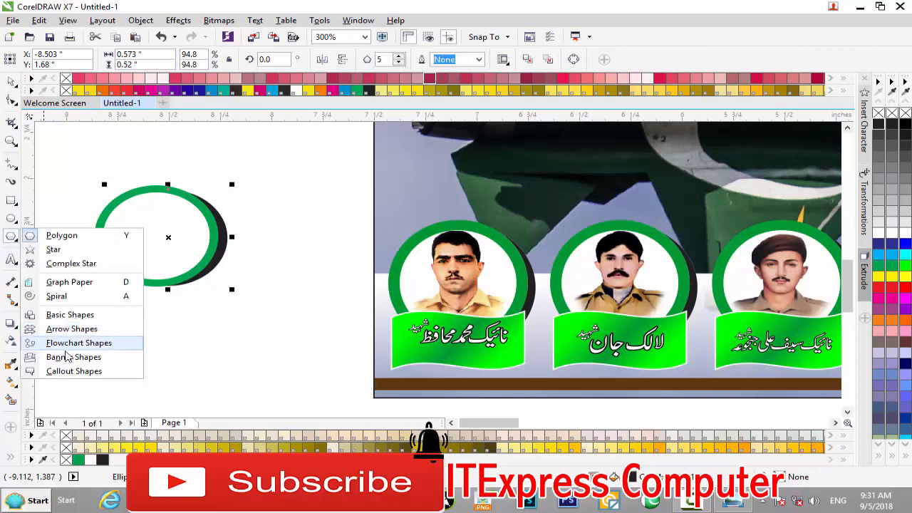
pyautogui.click(71, 357)
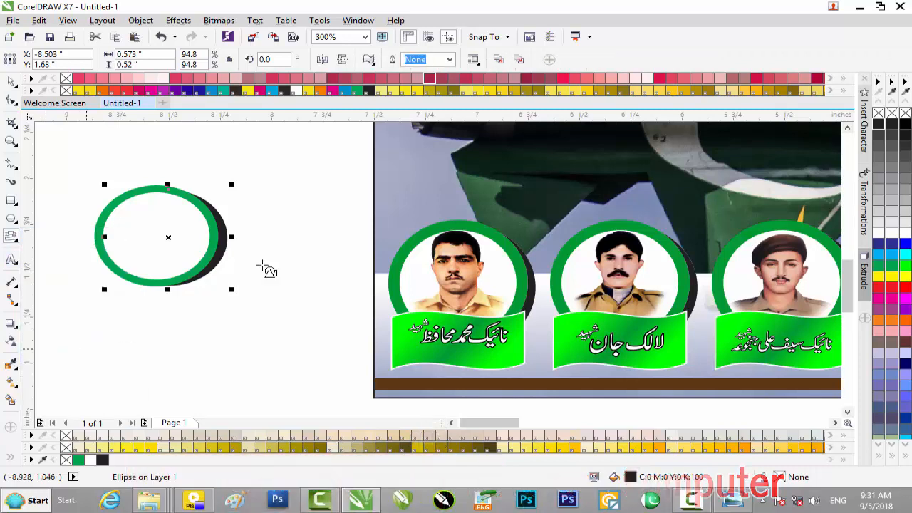
pyautogui.click(369, 61)
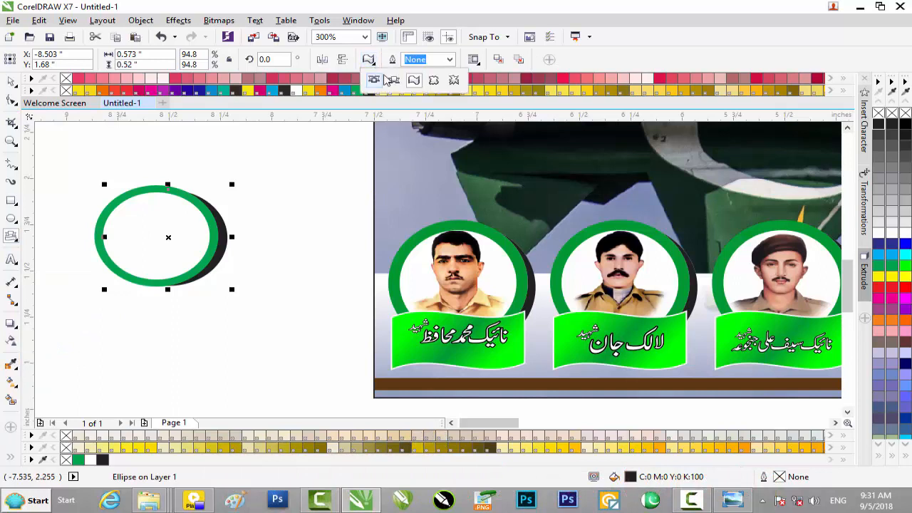
pyautogui.click(416, 84)
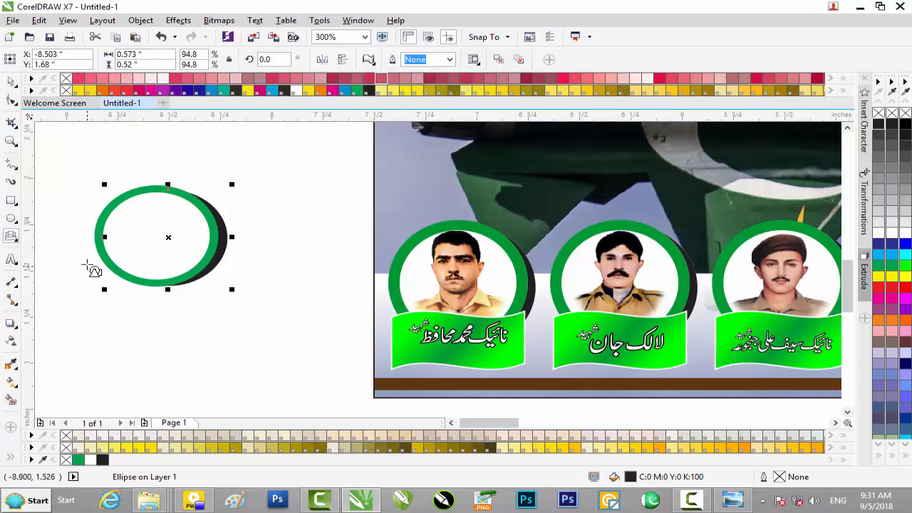
pyautogui.moveTo(87, 261); pyautogui.dragTo(225, 313)
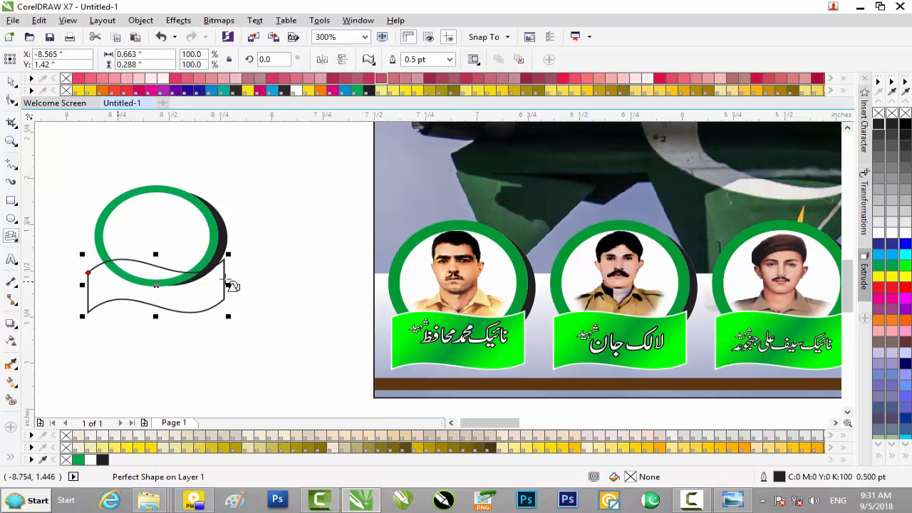
# Flatten the ribbon's wave slightly by raising its glyph node with the Shape tool
pyautogui.click(10, 102)
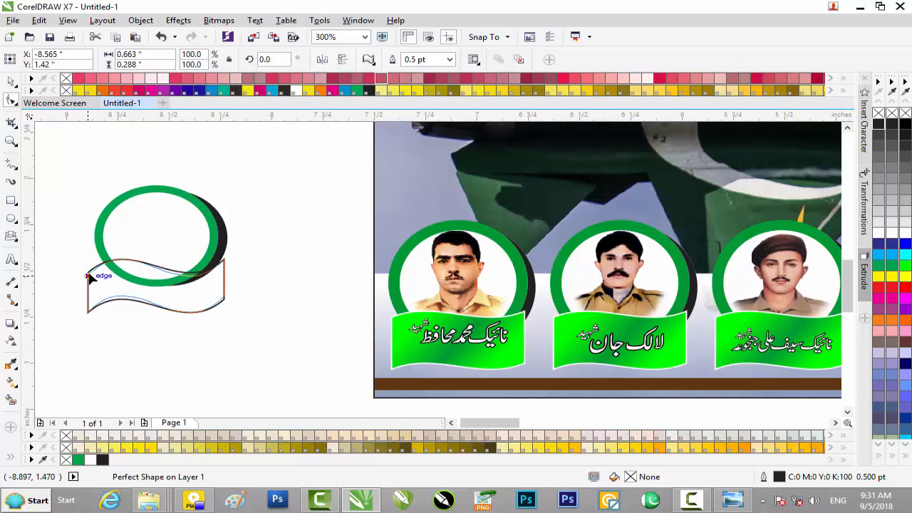
pyautogui.moveTo(89, 279); pyautogui.dragTo(88, 269)
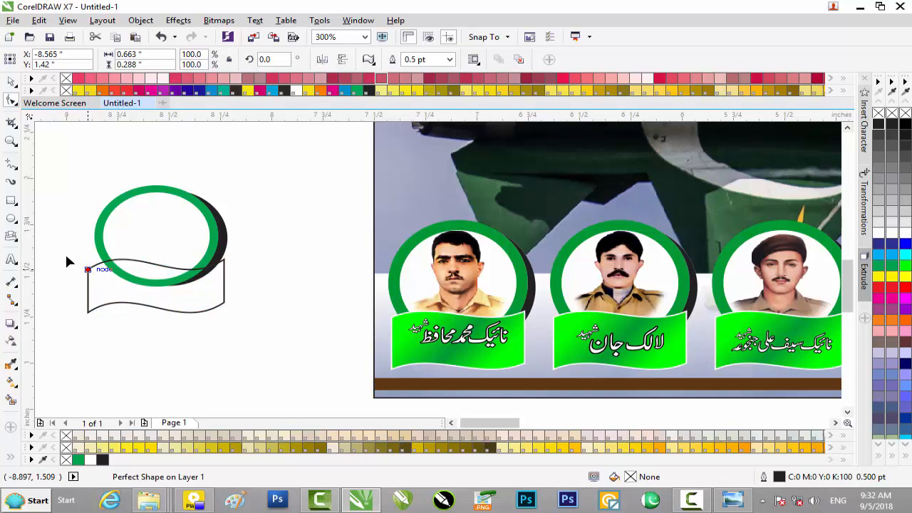
pyautogui.click(12, 82)
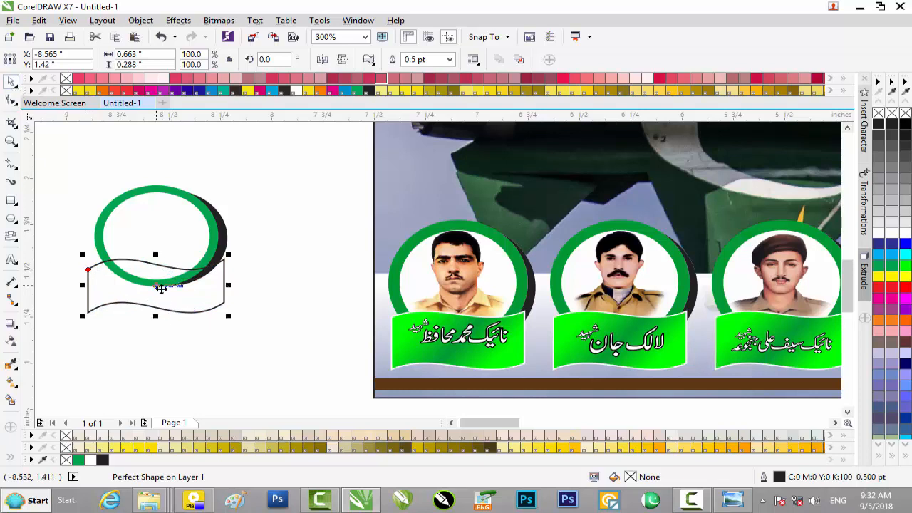
# Move the ribbon slightly up and left so its right edge meets the green ring's outer edge
pyautogui.moveTo(159, 283); pyautogui.dragTo(161, 279)
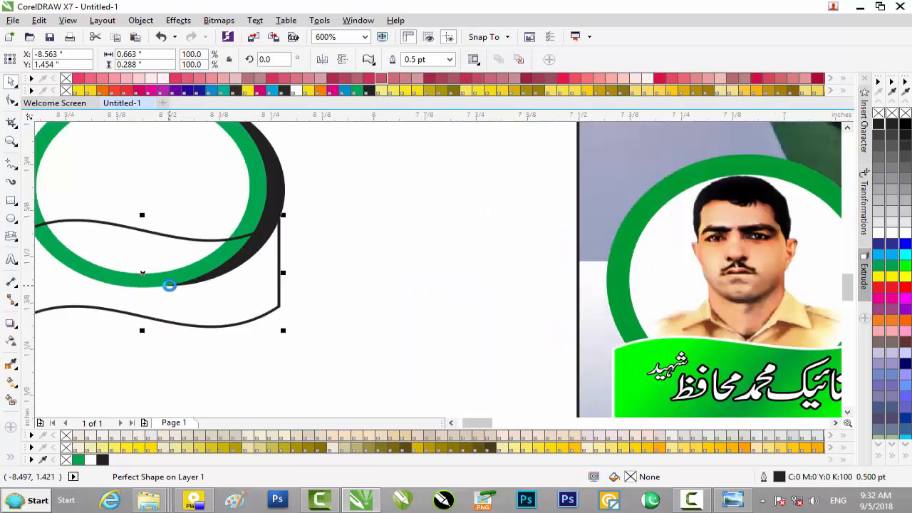
pyautogui.scroll(-1, 169, 286)
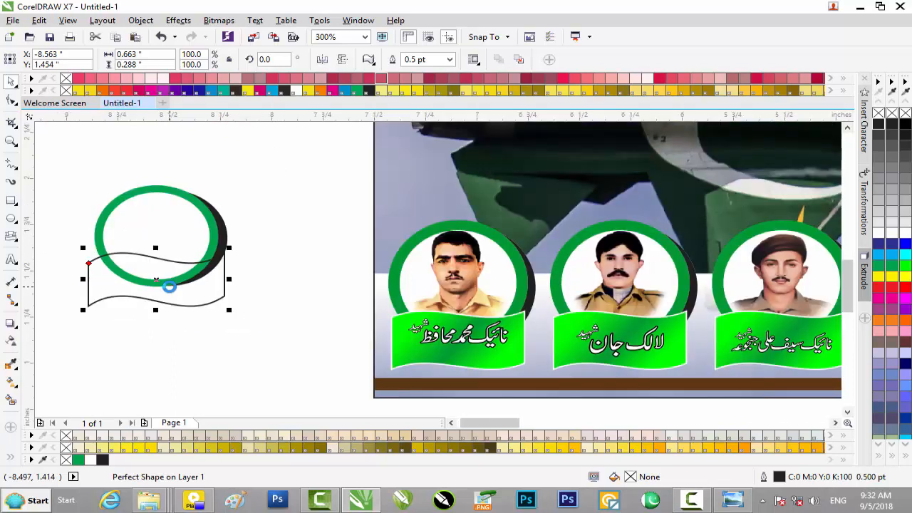
pyautogui.scroll(1, 170, 289)
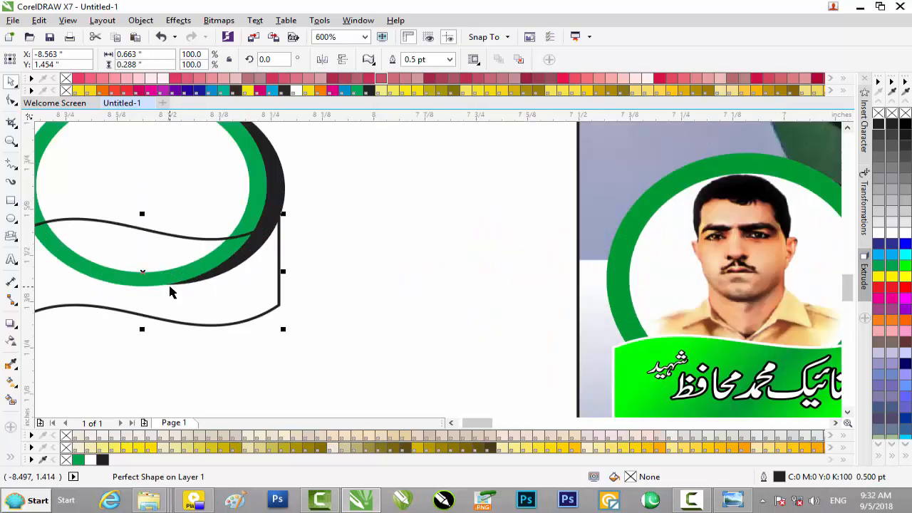
pyautogui.hotkey('ctrl', 'Left')
pyautogui.hotkey('ctrl', 'Left')
pyautogui.hotkey('ctrl', 'Left')
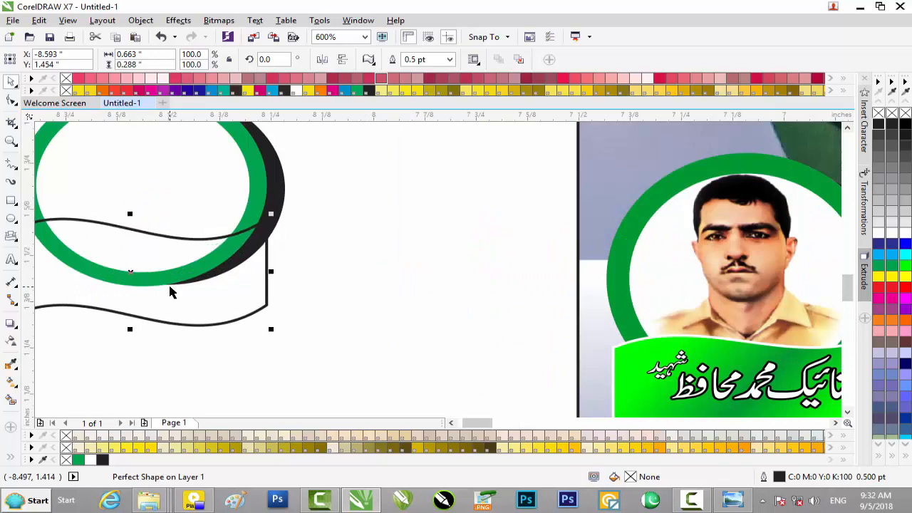
pyautogui.scroll(-1, 170, 286)
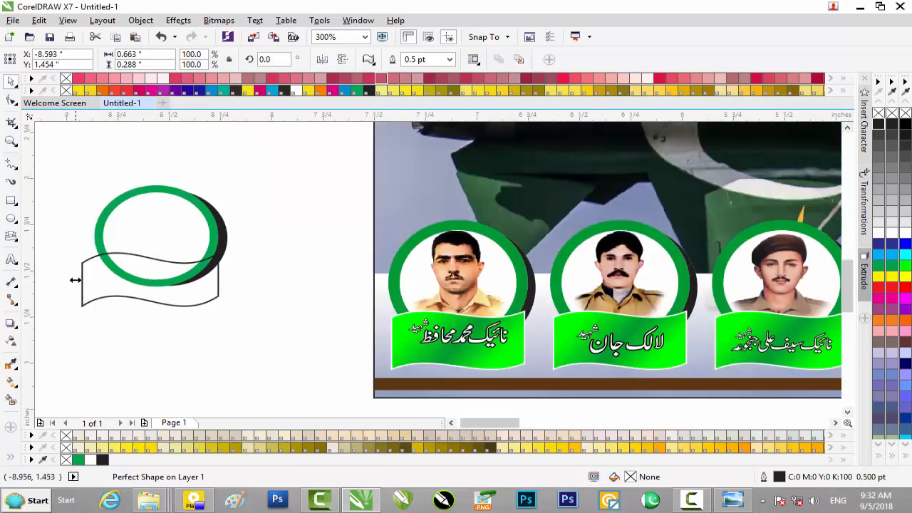
# Resize the ribbon to about 0.618 by 0.316 inches and place it over the bottom of the ring
pyautogui.moveTo(77, 280); pyautogui.dragTo(84, 280)
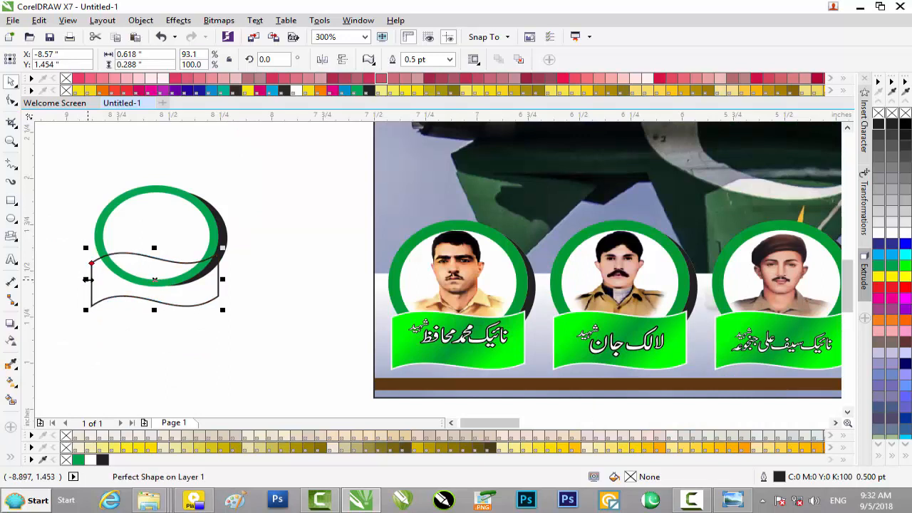
pyautogui.moveTo(154, 309); pyautogui.dragTo(151, 313)
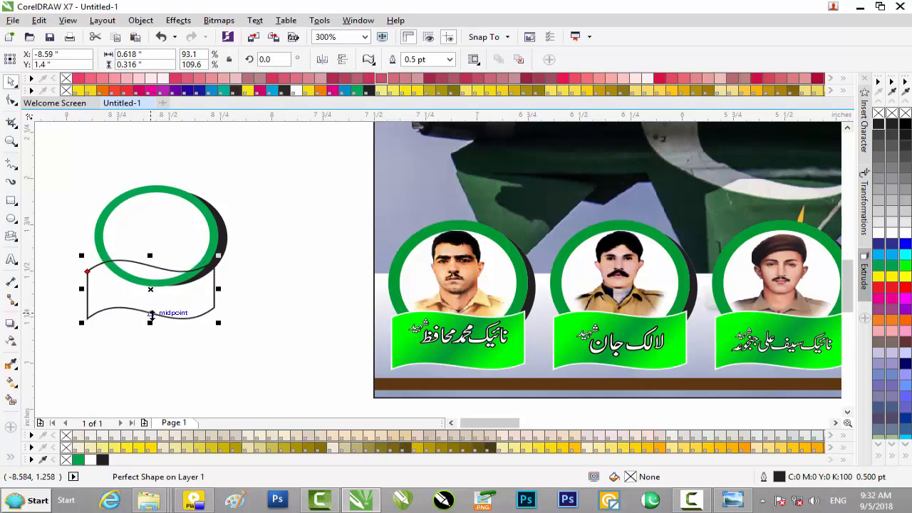
pyautogui.scroll(2, 152, 316)
pyautogui.scroll(-2, 150, 316)
# Apply a diagonal linear fountain fill to the ribbon from black to bright green, with the ring's darker green as a middle color
pyautogui.click(12, 382)
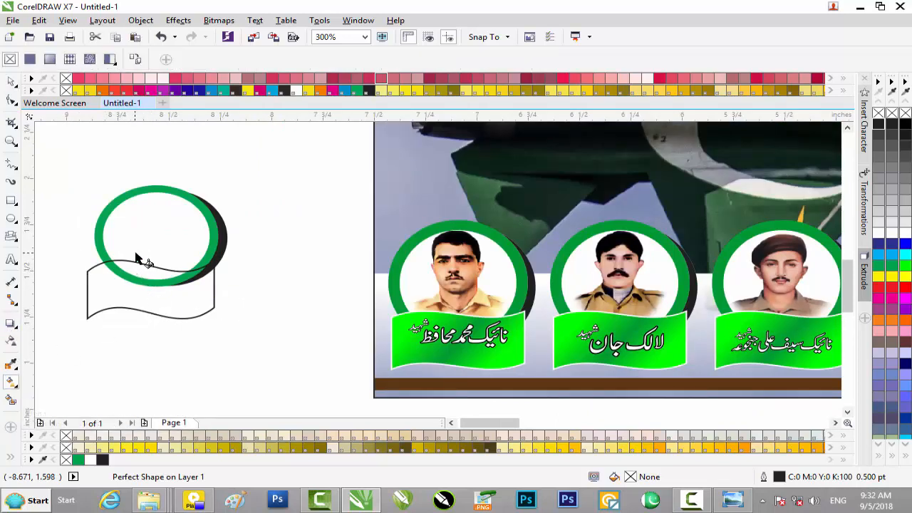
pyautogui.moveTo(141, 278); pyautogui.dragTo(107, 318)
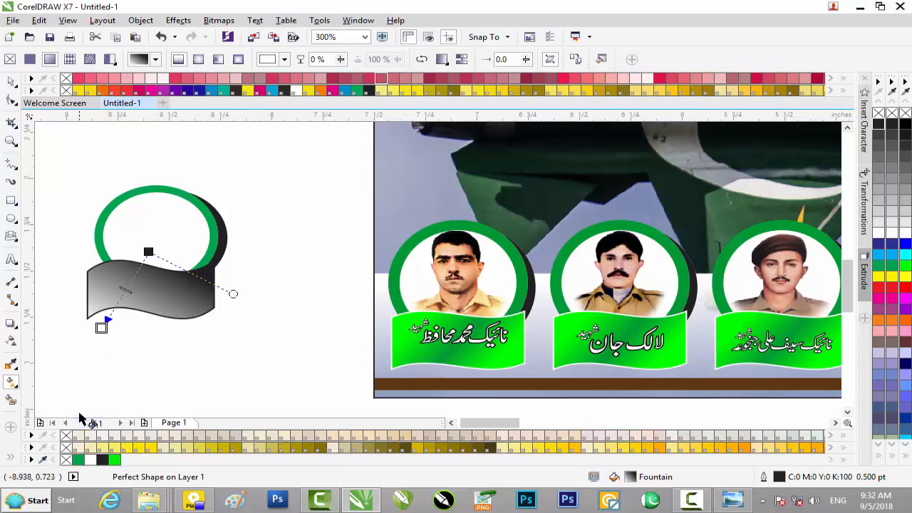
pyautogui.moveTo(119, 404); pyautogui.dragTo(101, 328)
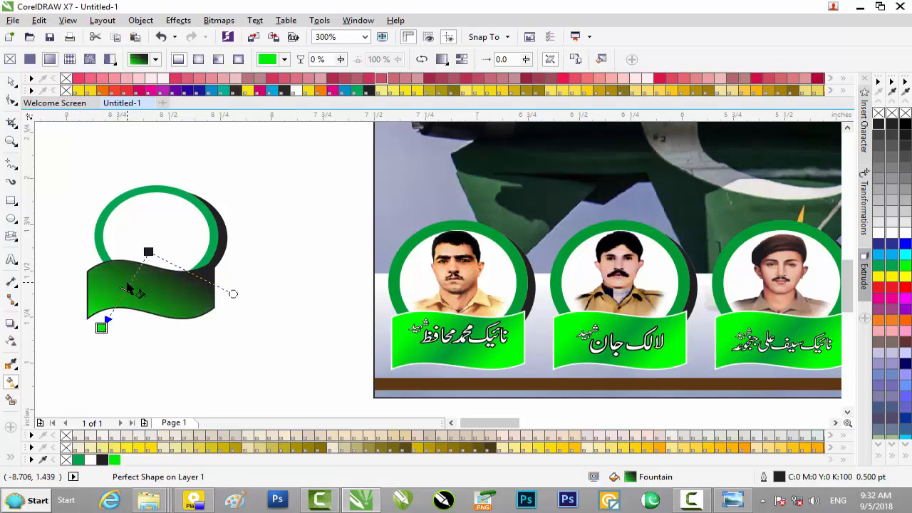
pyautogui.doubleClick(127, 287)
pyautogui.moveTo(78, 462); pyautogui.dragTo(130, 288)
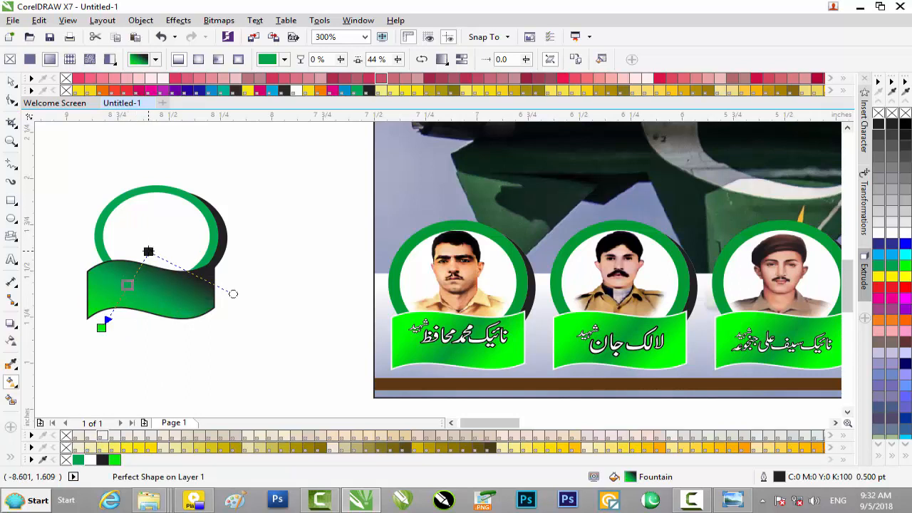
# Recolor the fountain fill's black end bright green, shift it to the right, and place the darker green node at 35%
pyautogui.moveTo(148, 251); pyautogui.dragTo(157, 267)
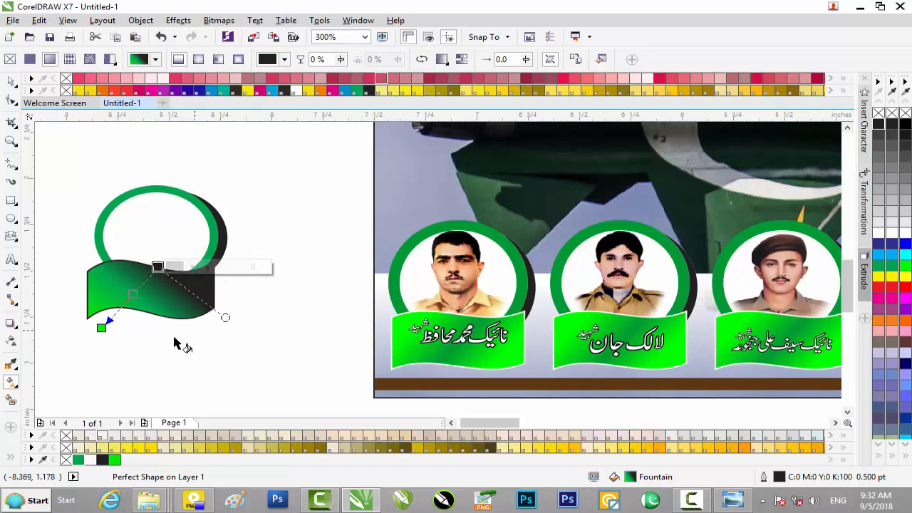
pyautogui.moveTo(114, 463); pyautogui.dragTo(230, 322)
pyautogui.click(482, 322)
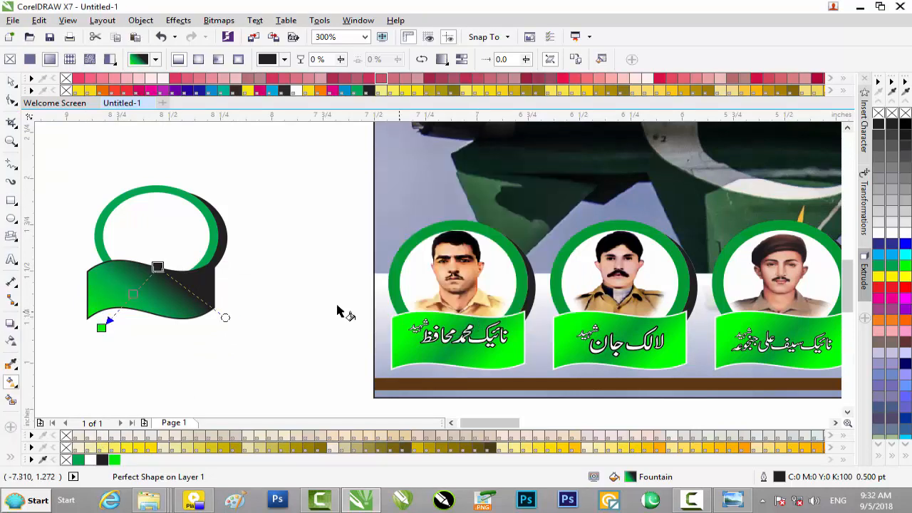
pyautogui.click(157, 266)
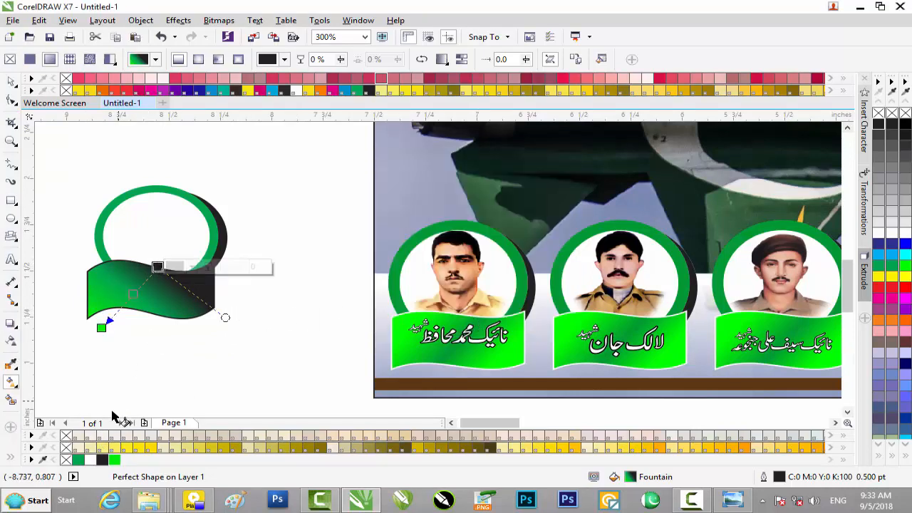
pyautogui.moveTo(164, 265); pyautogui.dragTo(156, 266)
pyautogui.moveTo(134, 295); pyautogui.dragTo(173, 265)
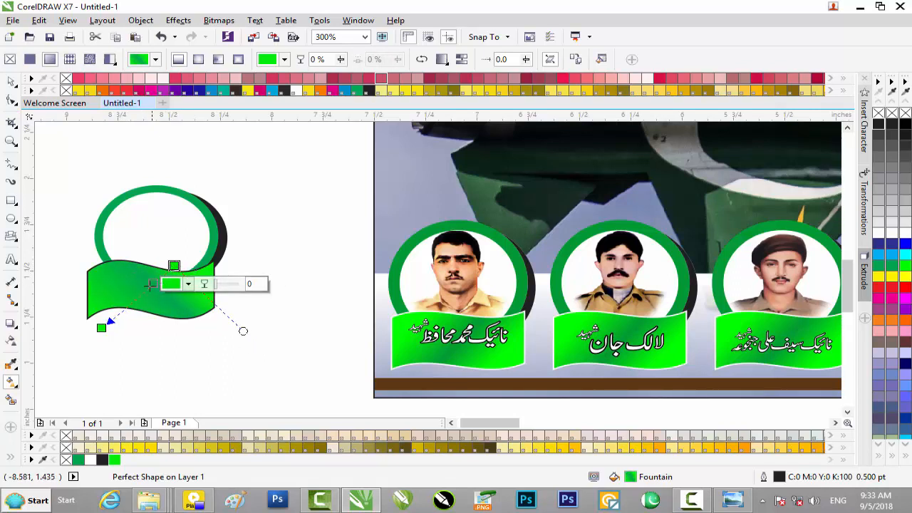
pyautogui.doubleClick(150, 286)
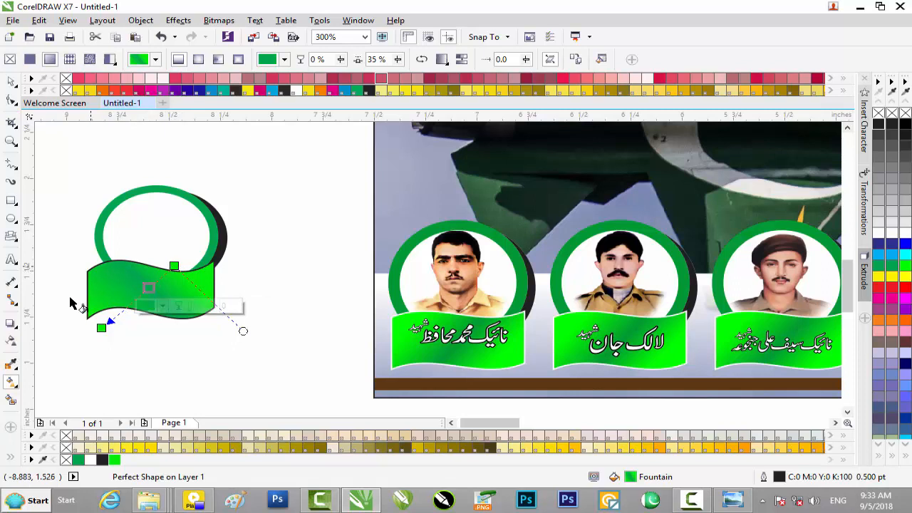
# Change the ribbon's outline color to white (C0 M0 Y0 K0)
pyautogui.click(11, 80)
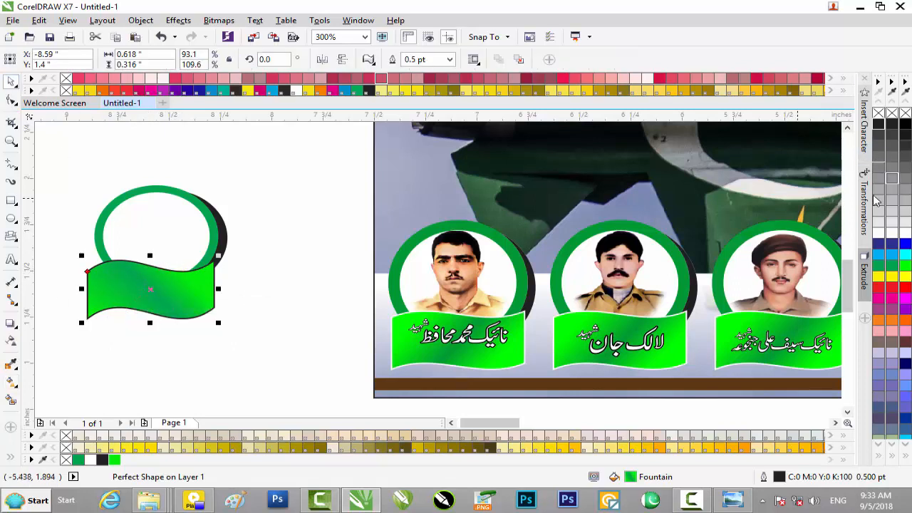
pyautogui.rightClick(878, 234)
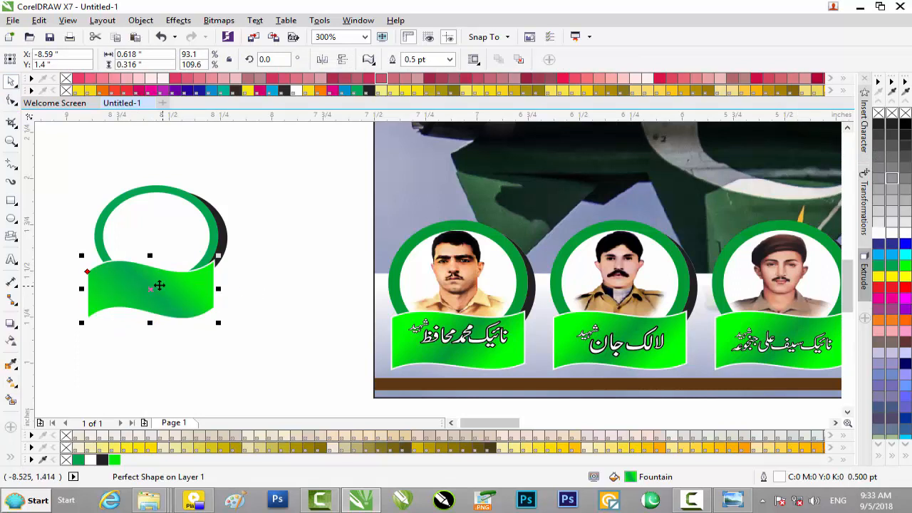
pyautogui.scroll(2, 159, 285)
# Try outline widths of 2.0 pt and 1.5 pt on the ribbon
pyautogui.click(449, 59)
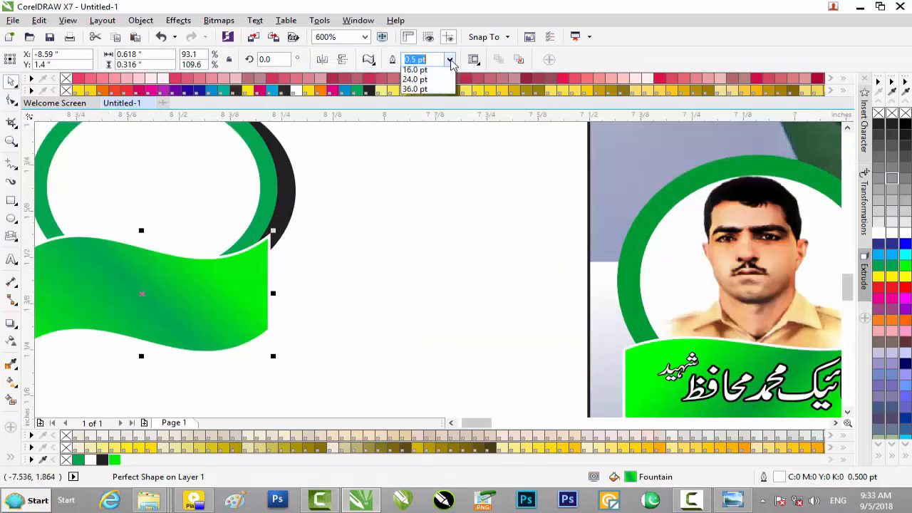
pyautogui.click(421, 129)
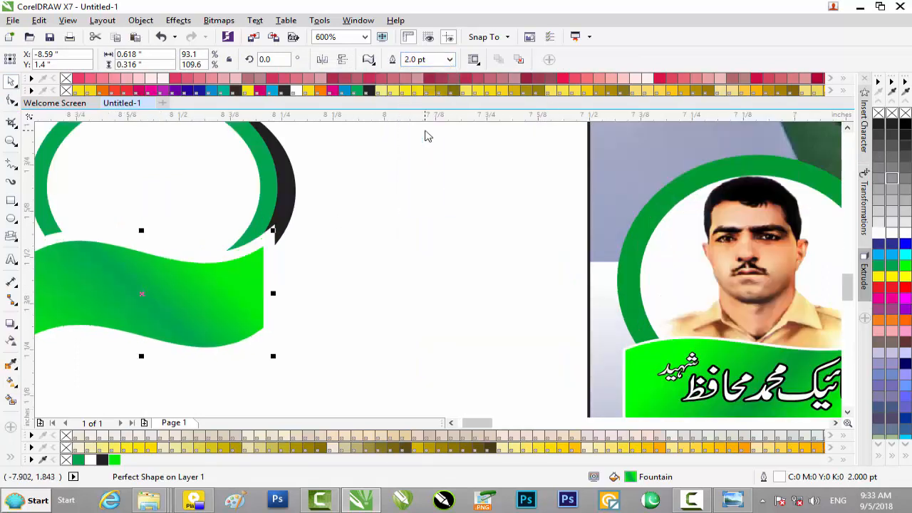
pyautogui.click(450, 60)
pyautogui.click(424, 123)
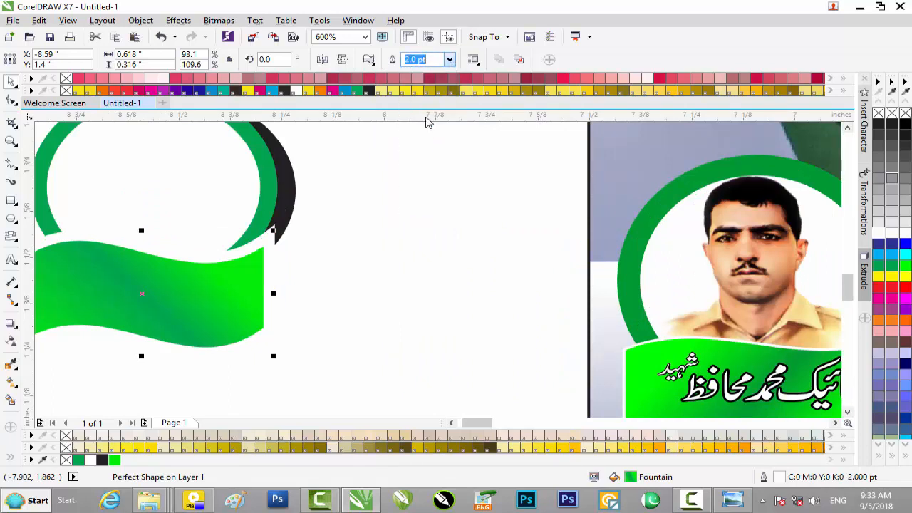
# Set the ribbon's outline width to 1.0 pt
pyautogui.click(450, 60)
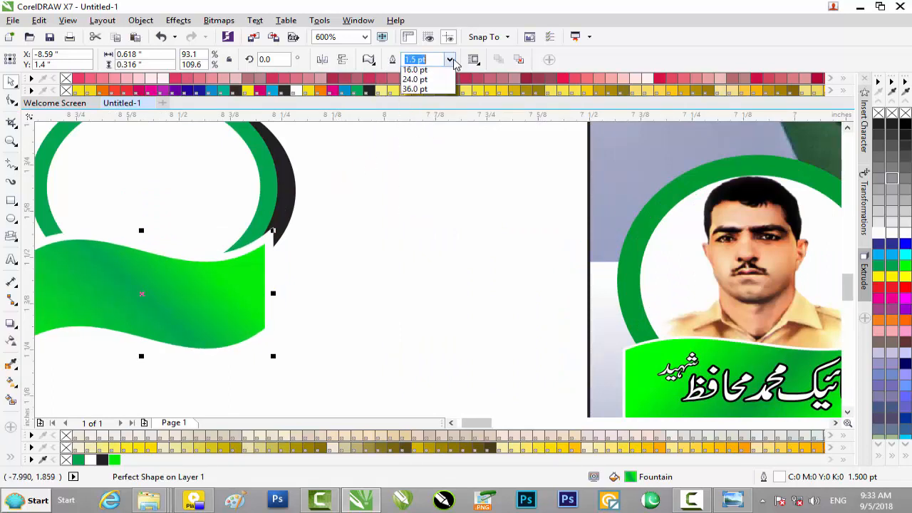
pyautogui.click(426, 111)
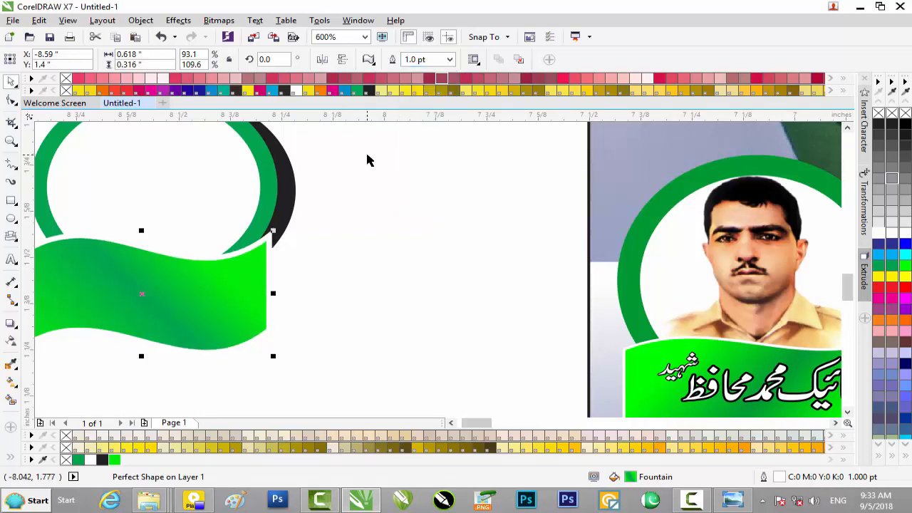
pyautogui.scroll(-2, 367, 160)
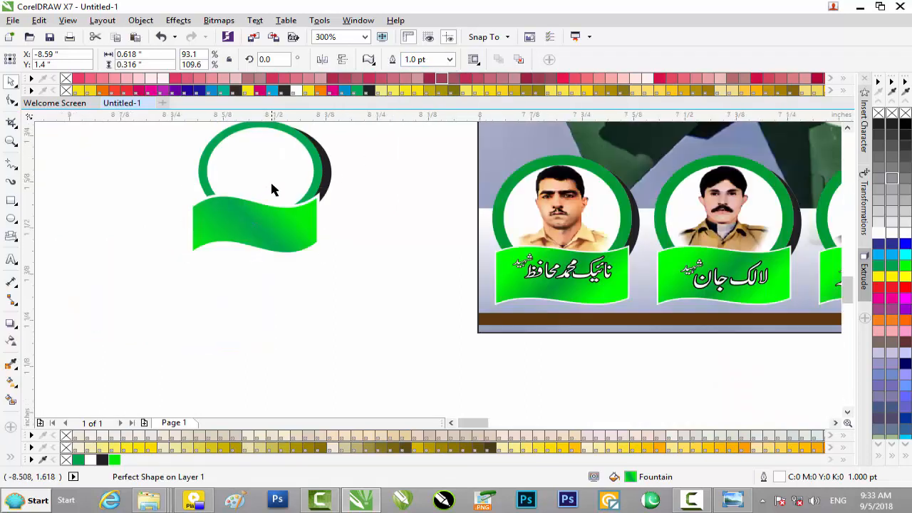
# Set the green ribbon's white outline width to 0.75 pt and deselect the ribbon
pyautogui.scroll(2, 271, 189)
pyautogui.click(450, 59)
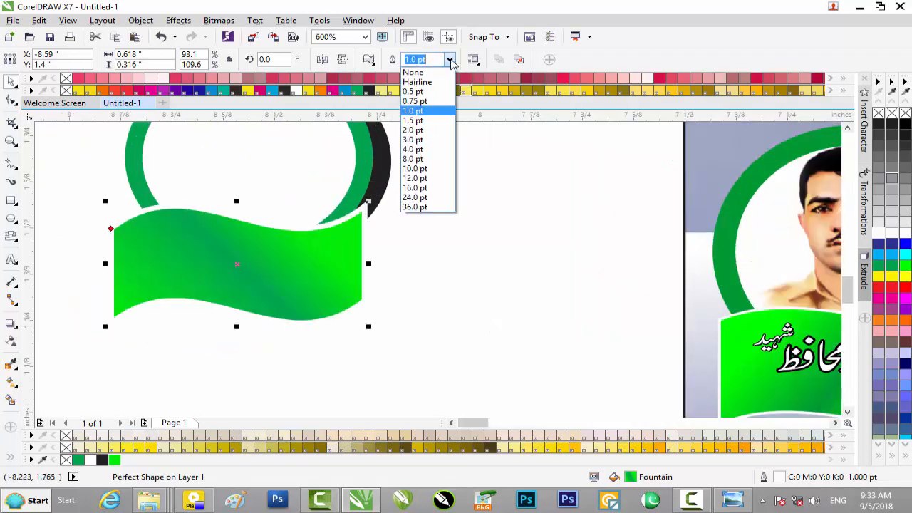
pyautogui.click(428, 102)
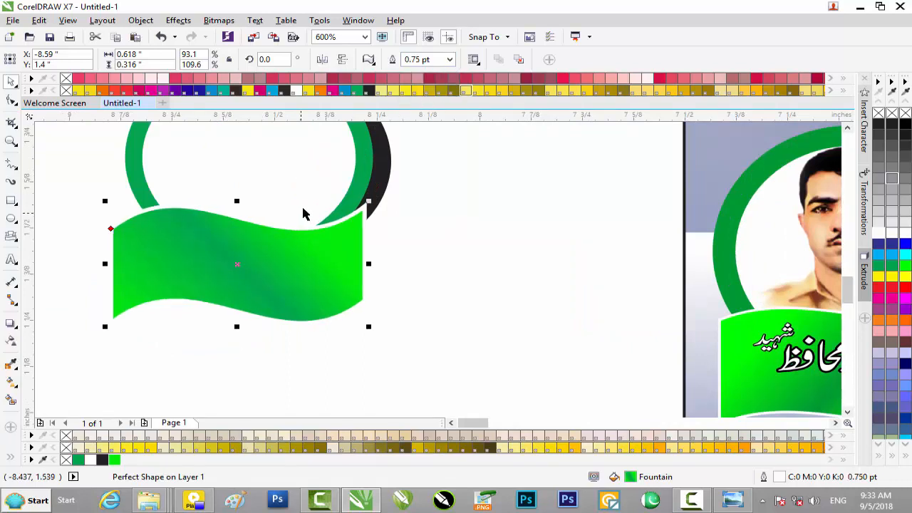
pyautogui.scroll(-1, 168, 201)
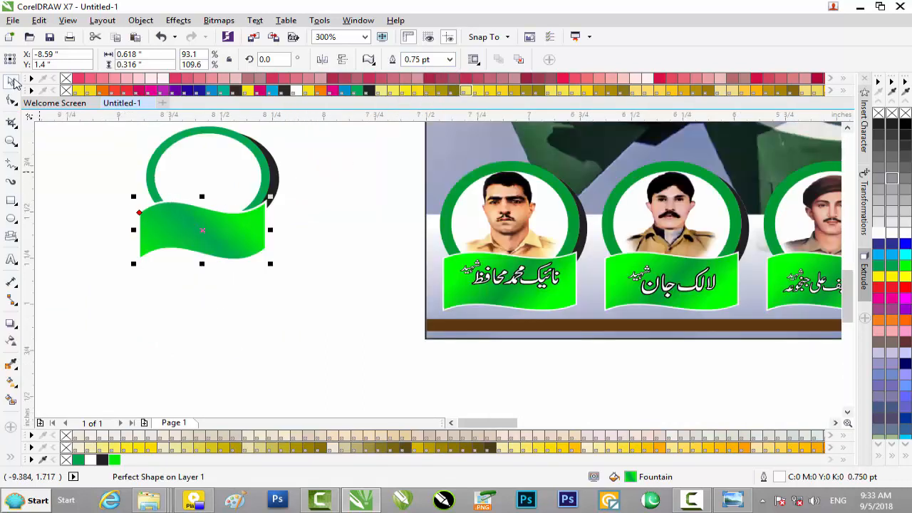
pyautogui.click(339, 220)
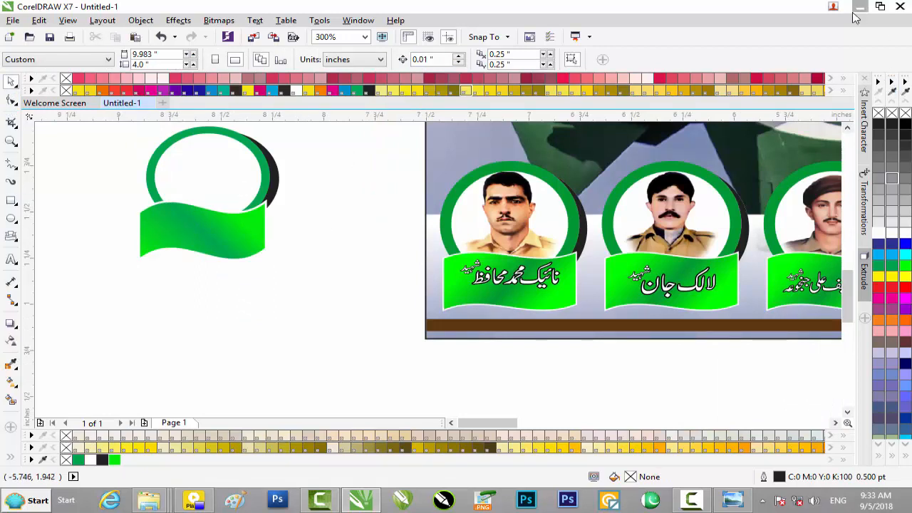
# Ungroup the banner's portrait row and copy the first soldier's photo out of its PowerClip ellipse onto the page
pyautogui.click(509, 225)
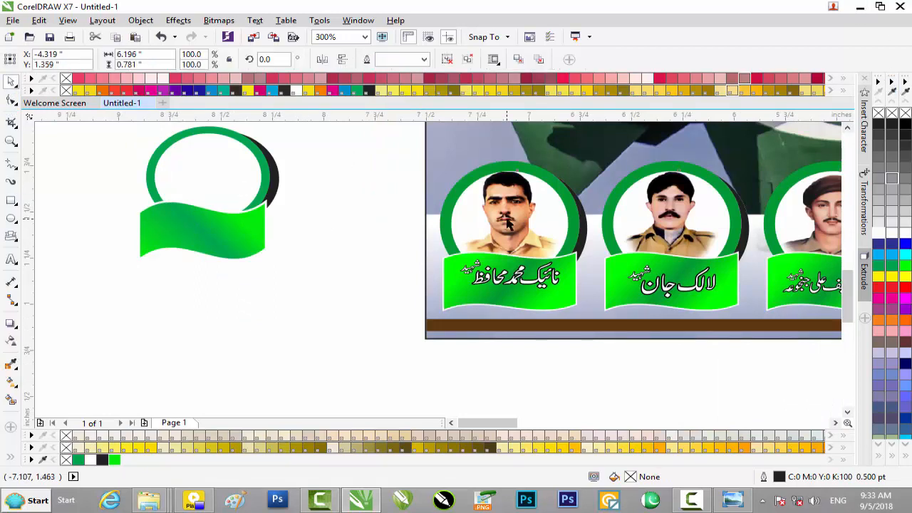
pyautogui.click(446, 60)
pyautogui.click(360, 151)
pyautogui.click(504, 214)
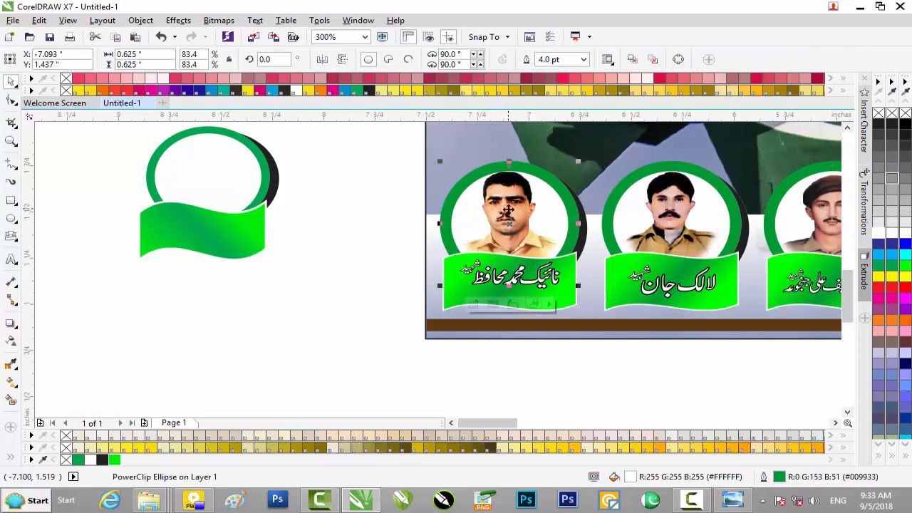
pyautogui.click(473, 304)
pyautogui.click(508, 220)
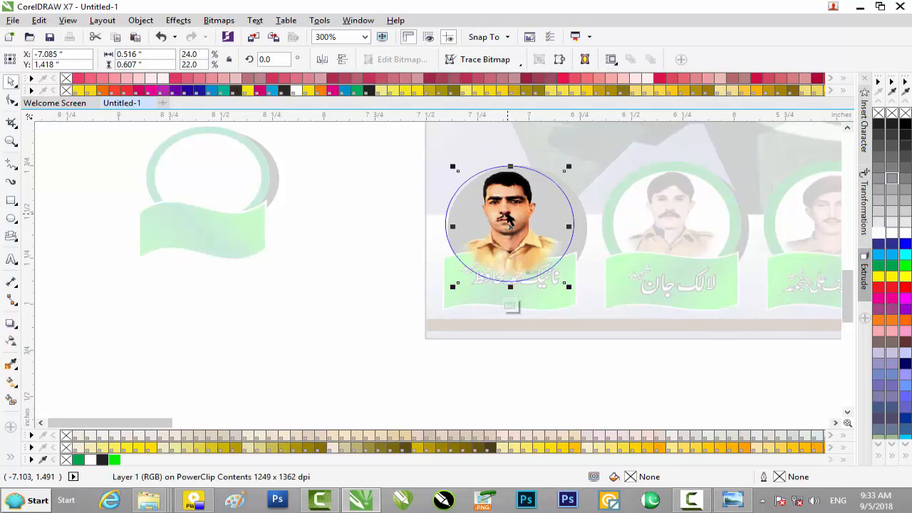
pyautogui.click(511, 306)
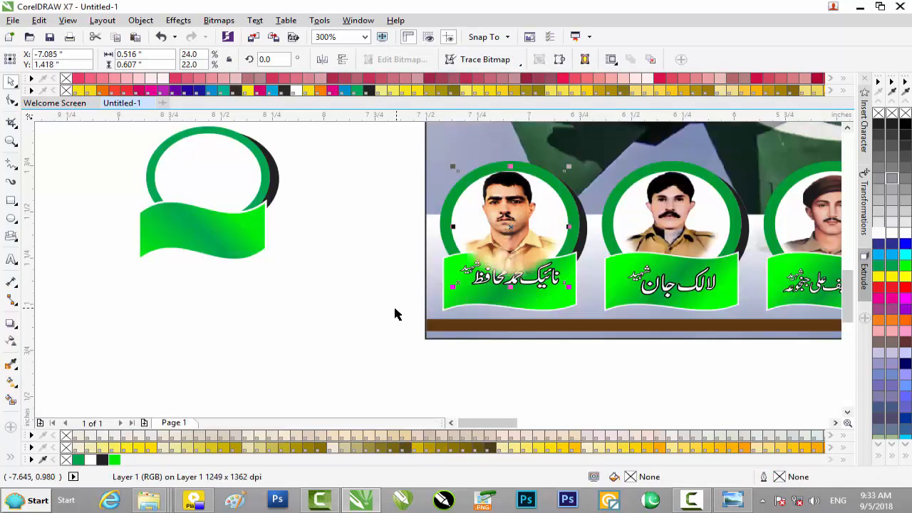
# Move the copied photo off the banner and PowerClip it inside the new frame's white ellipse
pyautogui.moveTo(502, 211)
pyautogui.mouseDown()
pyautogui.moveTo(298, 295)
pyautogui.moveTo(331, 280)
pyautogui.mouseUp()
pyautogui.rightClick(329, 278)
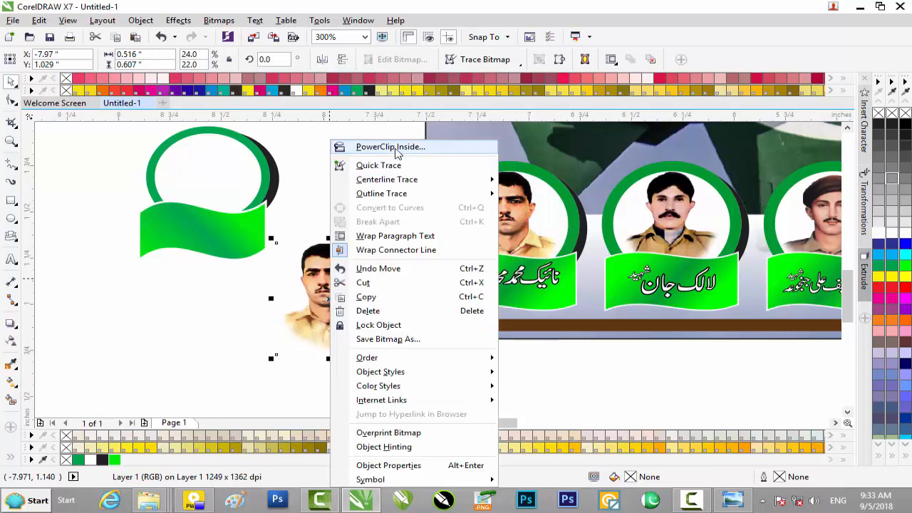
pyautogui.click(371, 146)
pyautogui.click(200, 163)
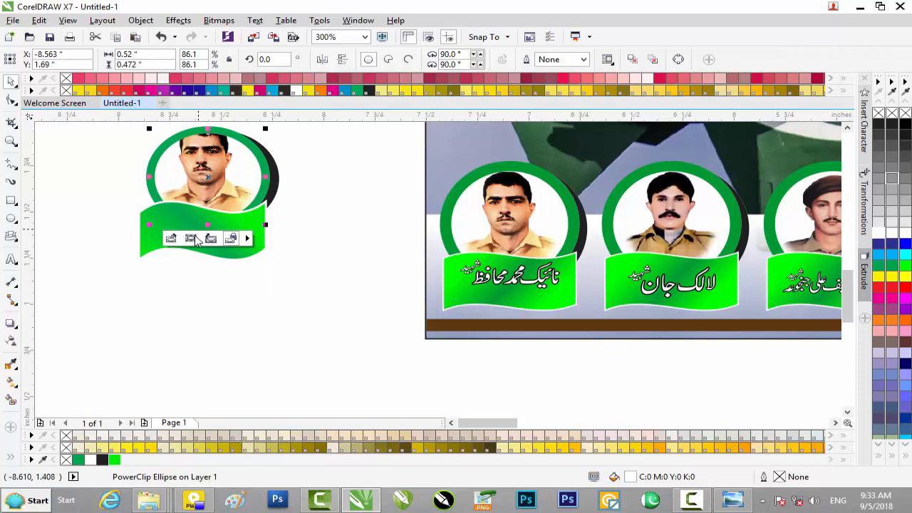
# Edit the new frame's PowerClip contents, shrinking the photo to about 0.414 by 0.488 inches and centering it in the ellipse
pyautogui.click(171, 238)
pyautogui.scroll(1, 206, 165)
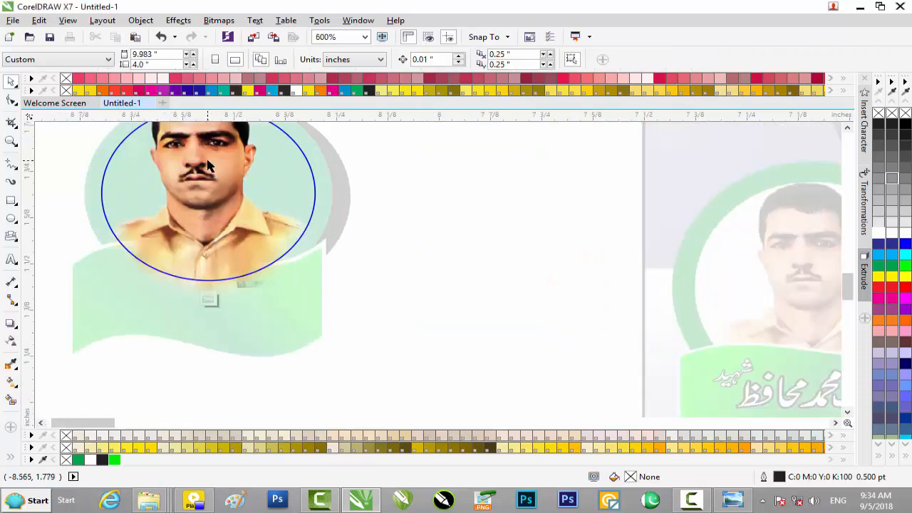
pyautogui.click(847, 127)
pyautogui.click(847, 127)
pyautogui.click(847, 128)
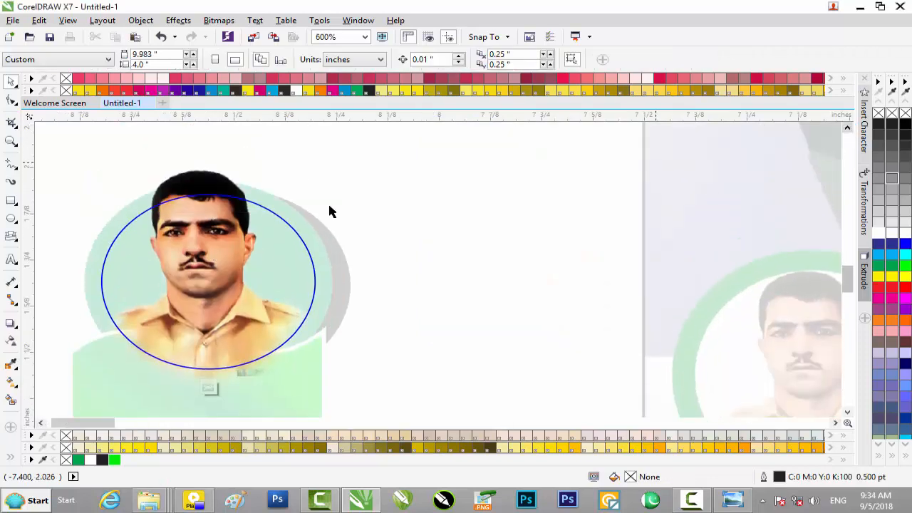
pyautogui.click(210, 241)
pyautogui.moveTo(320, 166); pyautogui.dragTo(271, 218)
pyautogui.moveTo(212, 259); pyautogui.dragTo(208, 274)
pyautogui.moveTo(265, 232); pyautogui.dragTo(290, 206)
pyautogui.moveTo(193, 256); pyautogui.dragTo(223, 228)
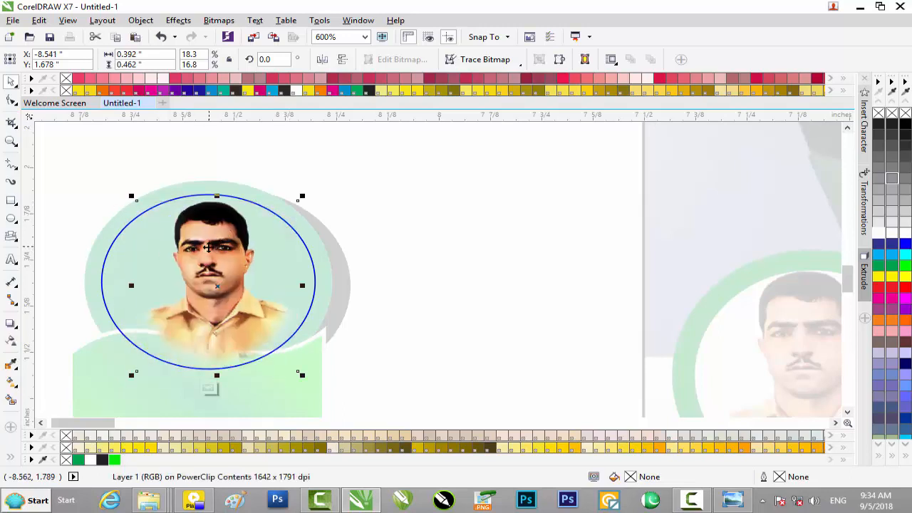
pyautogui.moveTo(131, 375); pyautogui.dragTo(122, 384)
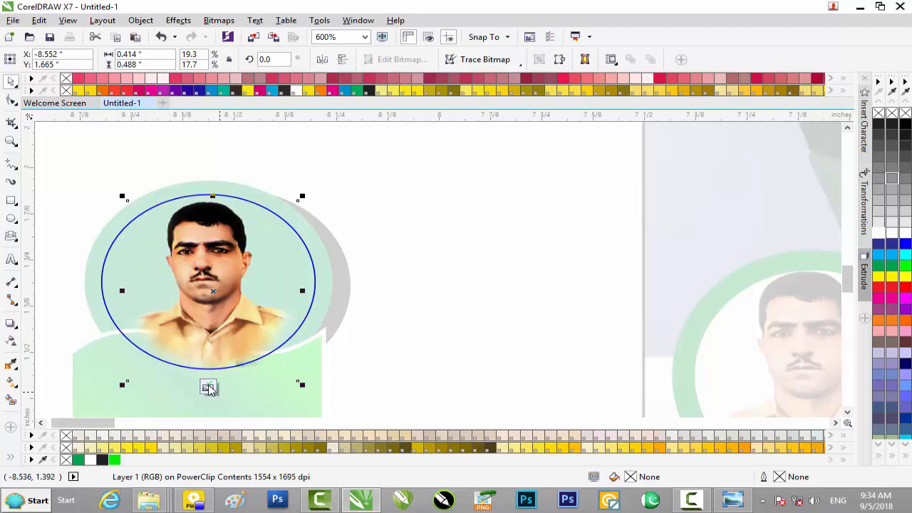
pyautogui.click(212, 388)
# Place a copy of the first banner portrait's name lettering on the new frame's green ribbon
pyautogui.click(400, 325)
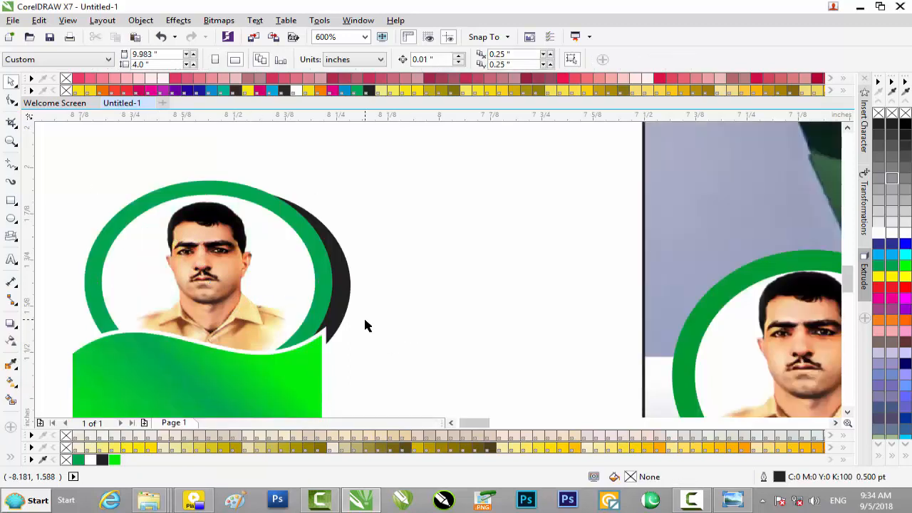
pyautogui.scroll(-2, 363, 316)
pyautogui.moveTo(478, 367); pyautogui.dragTo(653, 396)
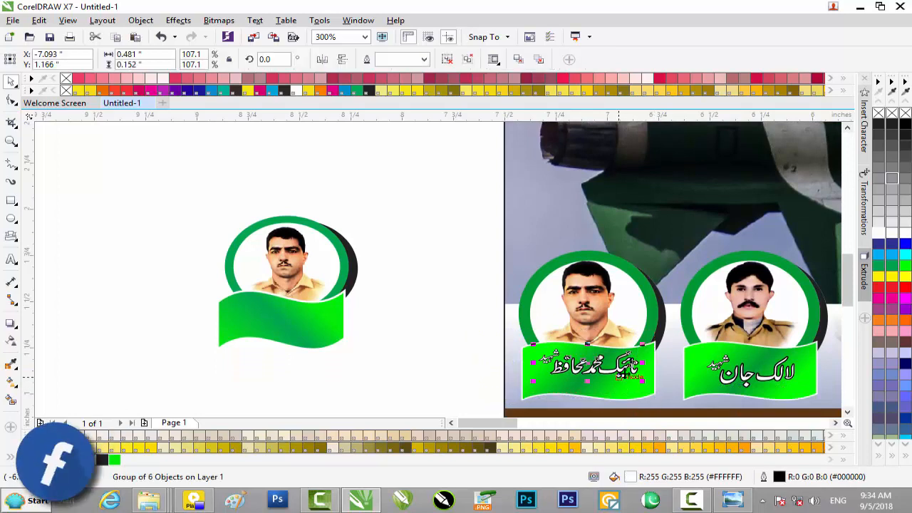
pyautogui.moveTo(641, 357); pyautogui.dragTo(312, 325)
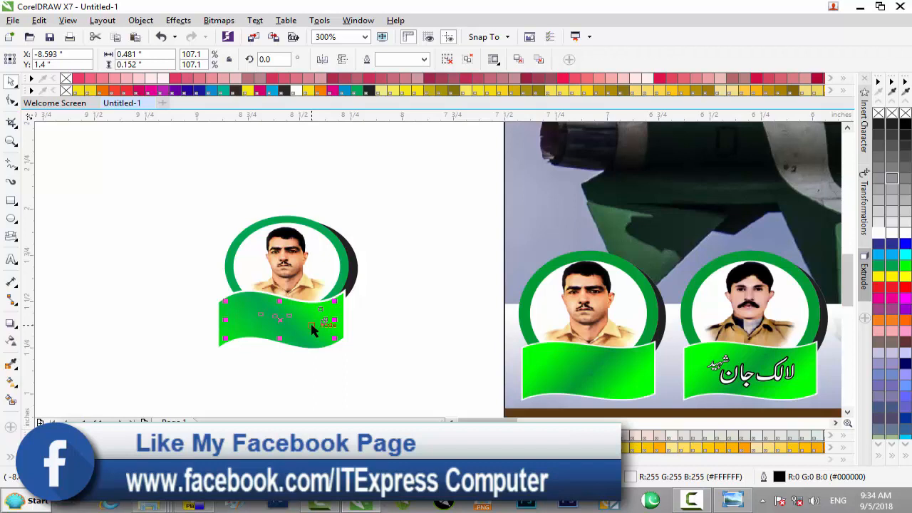
pyautogui.hotkey('ctrl', 'z')
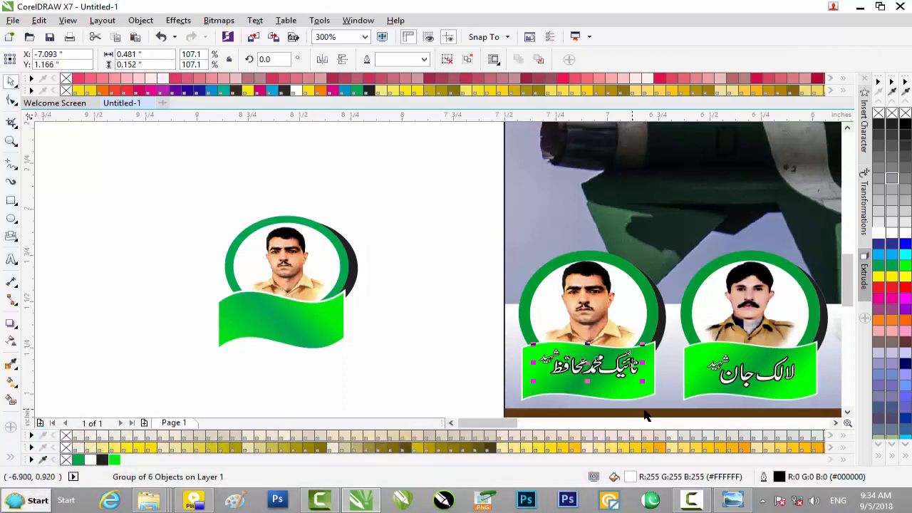
pyautogui.hotkey('ctrl', 'shift', 'z')
pyautogui.moveTo(264, 322); pyautogui.dragTo(285, 322)
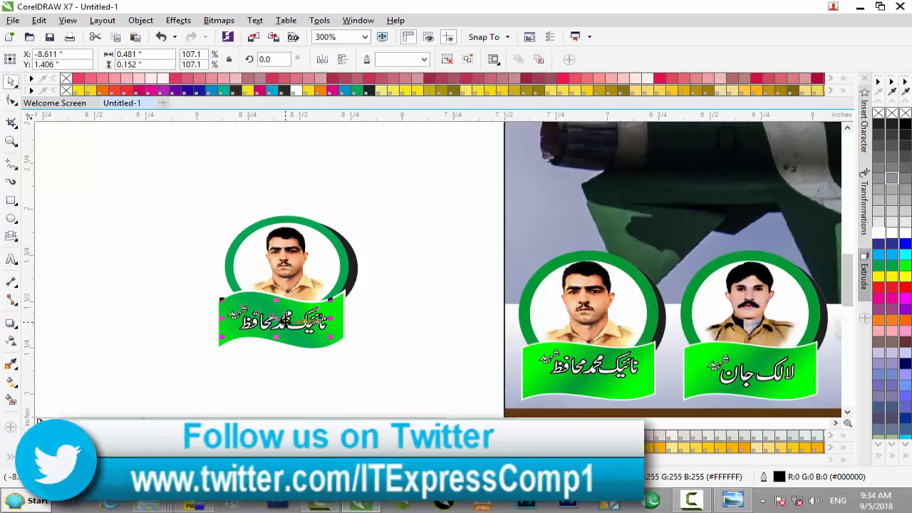
pyautogui.scroll(2, 285, 322)
pyautogui.scroll(-1, 330, 274)
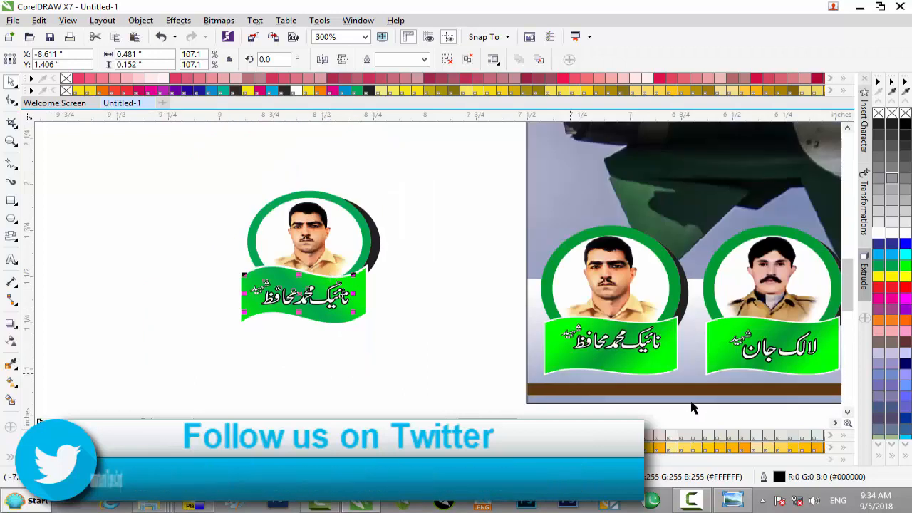
# Delete the finished sample portrait frame and draw a thin horizontal rectangle about 1.65 by 0.04 inches in its place
pyautogui.moveTo(424, 182); pyautogui.dragTo(226, 352)
pyautogui.press('Delete')
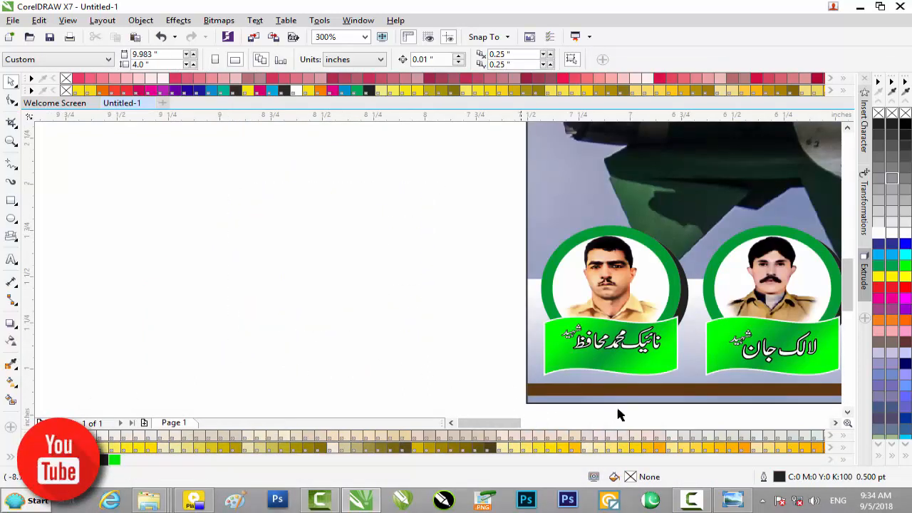
pyautogui.click(11, 201)
pyautogui.moveTo(96, 257); pyautogui.dragTo(433, 263)
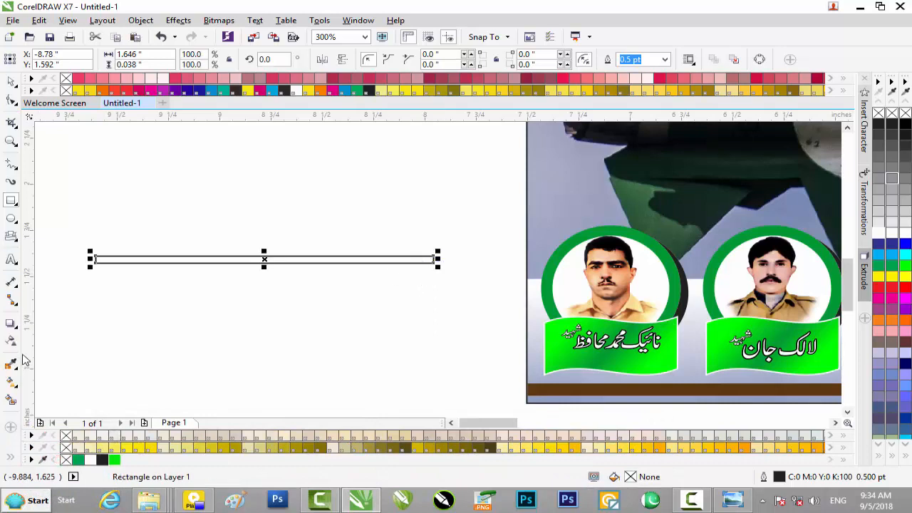
# Apply a linear fountain fill to the thin rectangle and color both end nodes dark brown
pyautogui.click(11, 381)
pyautogui.moveTo(203, 280); pyautogui.dragTo(169, 294)
pyautogui.moveTo(319, 242)
pyautogui.mouseDown()
pyautogui.moveTo(301, 240)
pyautogui.moveTo(324, 227)
pyautogui.mouseUp()
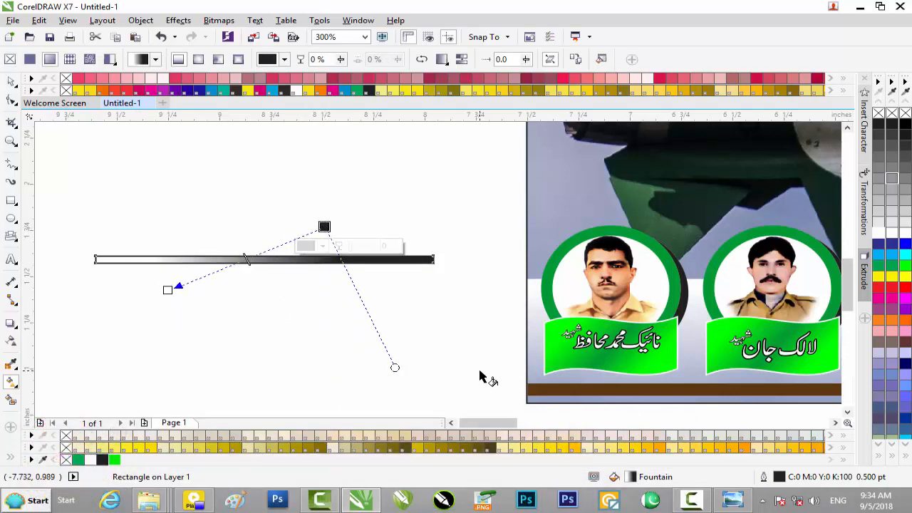
pyautogui.moveTo(629, 327); pyautogui.dragTo(171, 299)
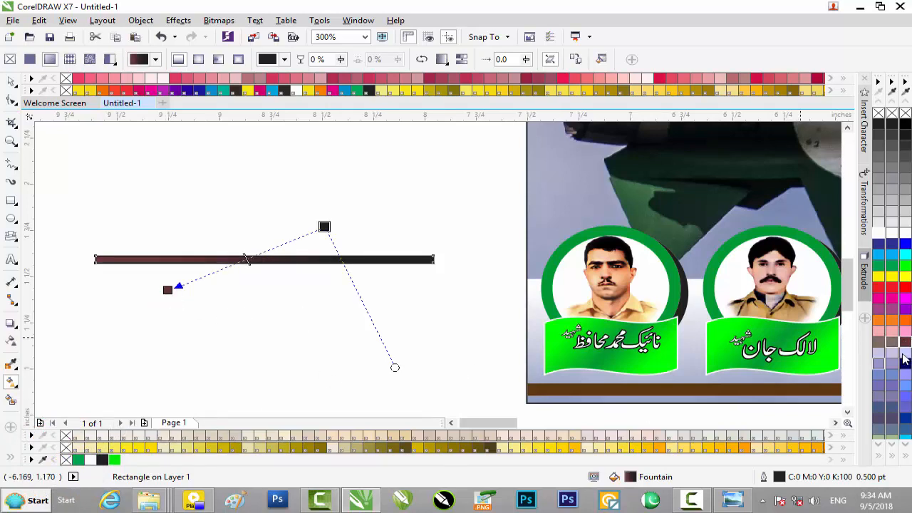
pyautogui.moveTo(410, 292); pyautogui.dragTo(325, 228)
# Add an orange color node in the middle of the bar's fountain fill and shift it to 51%
pyautogui.scroll(-2, 706, 376)
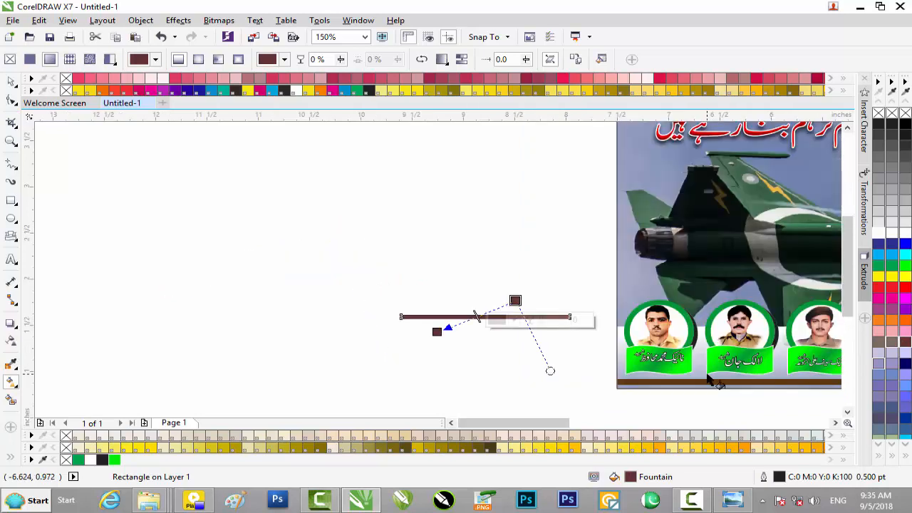
pyautogui.moveTo(559, 426)
pyautogui.mouseDown()
pyautogui.moveTo(602, 426)
pyautogui.moveTo(564, 426)
pyautogui.mouseUp()
pyautogui.scroll(2, 254, 332)
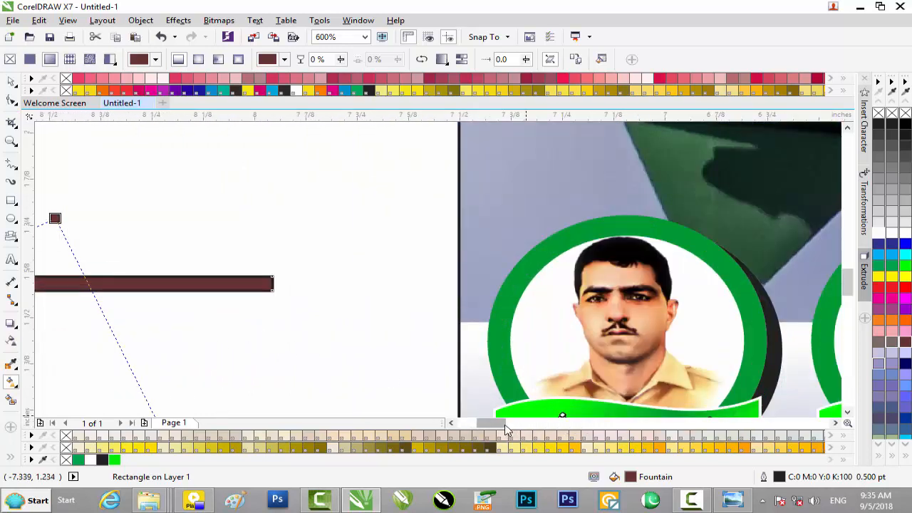
pyautogui.moveTo(491, 424); pyautogui.dragTo(478, 423)
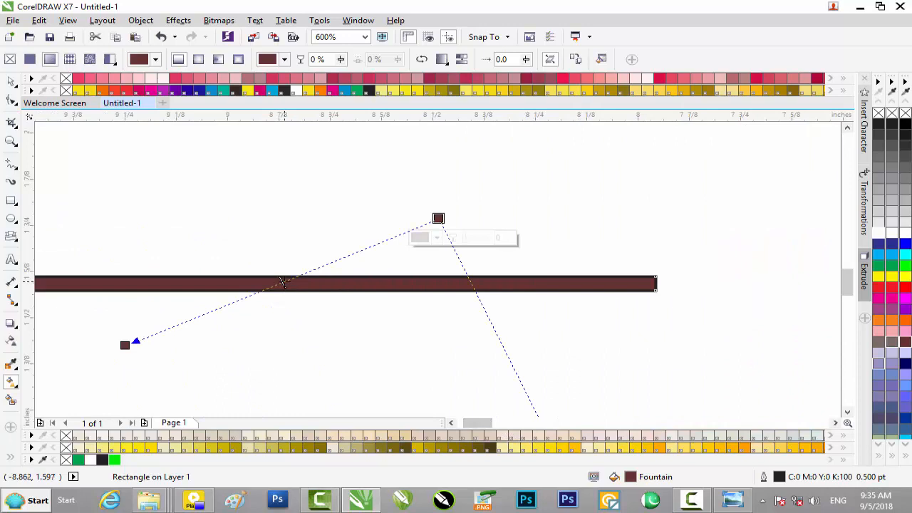
pyautogui.doubleClick(288, 279)
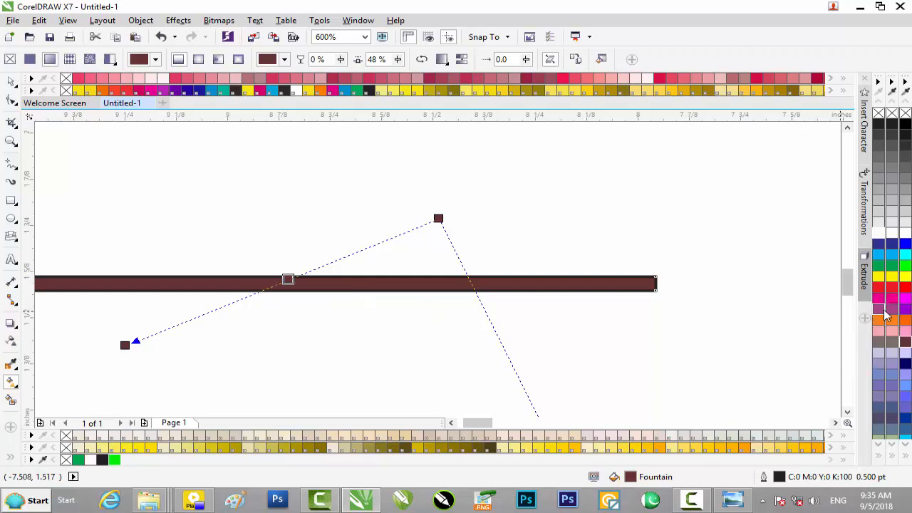
pyautogui.moveTo(880, 324); pyautogui.dragTo(298, 279)
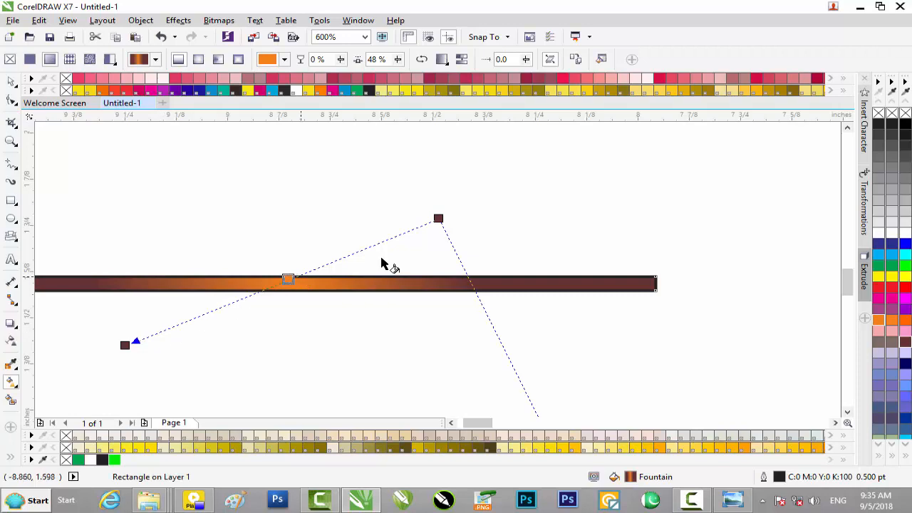
pyautogui.moveTo(298, 277); pyautogui.dragTo(307, 271)
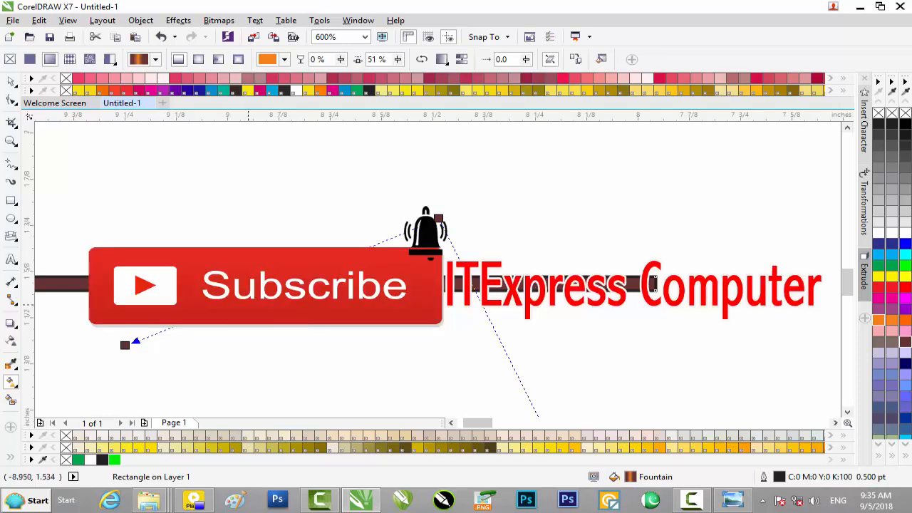
# Change the bar's fill to an elliptical fountain fill, extend its start handle, and place the orange node at 52%
pyautogui.scroll(-3, 380, 343)
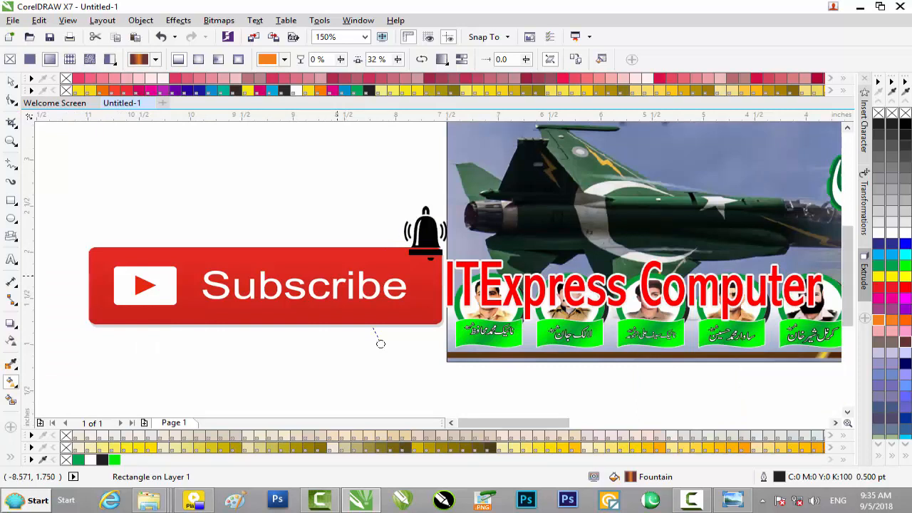
pyautogui.scroll(1, 380, 343)
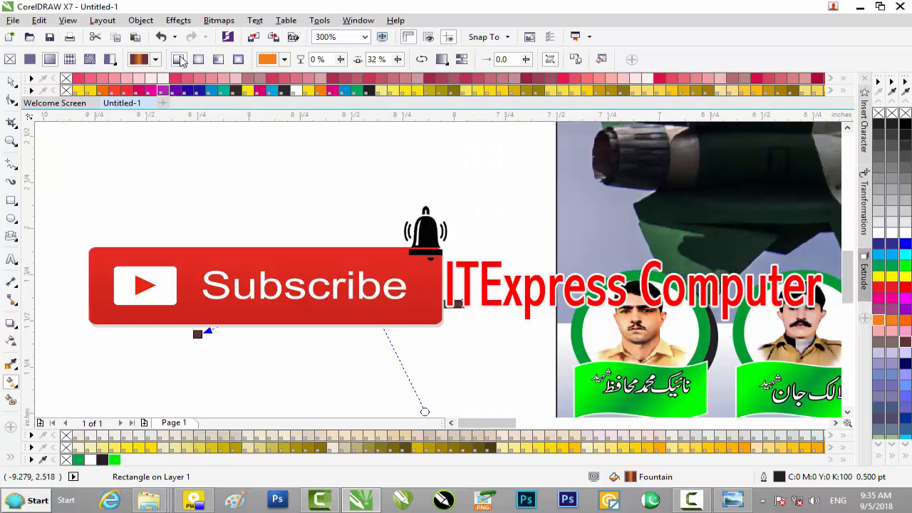
pyautogui.click(199, 61)
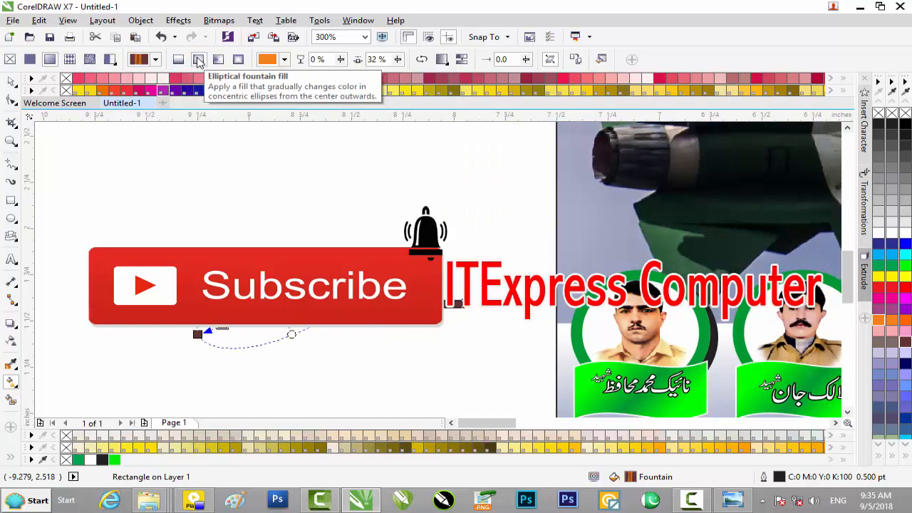
pyautogui.moveTo(279, 303); pyautogui.dragTo(378, 268)
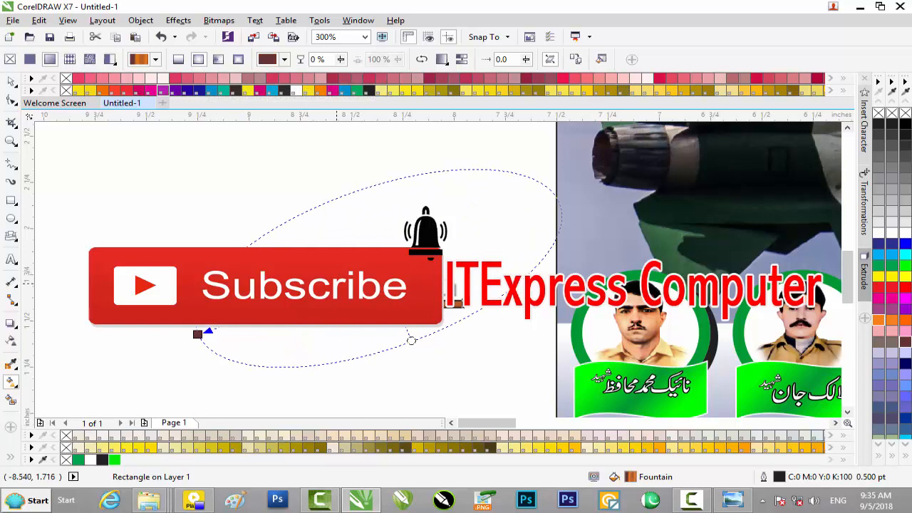
pyautogui.moveTo(259, 312); pyautogui.dragTo(291, 299)
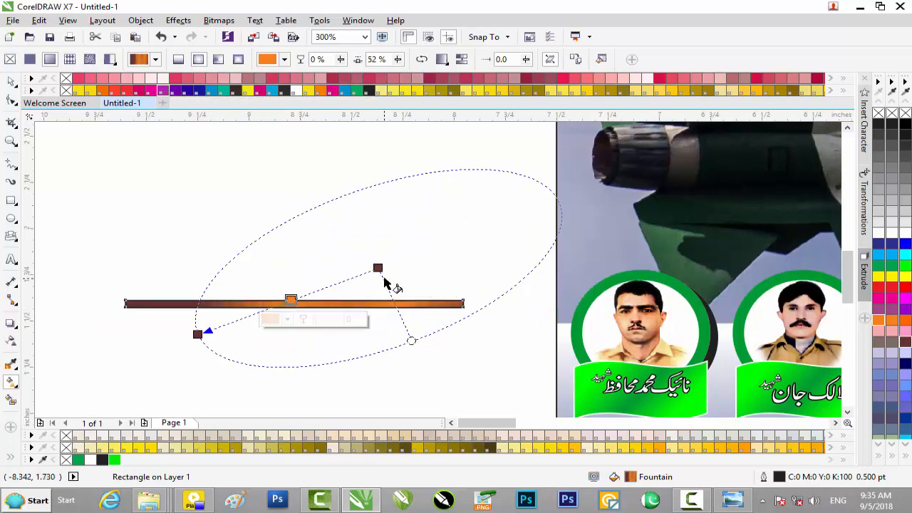
# Shrink the bar's elliptical fountain fill to a small orange glow on the dark brown bar by repositioning its start and end nodes
pyautogui.moveTo(379, 268); pyautogui.dragTo(319, 287)
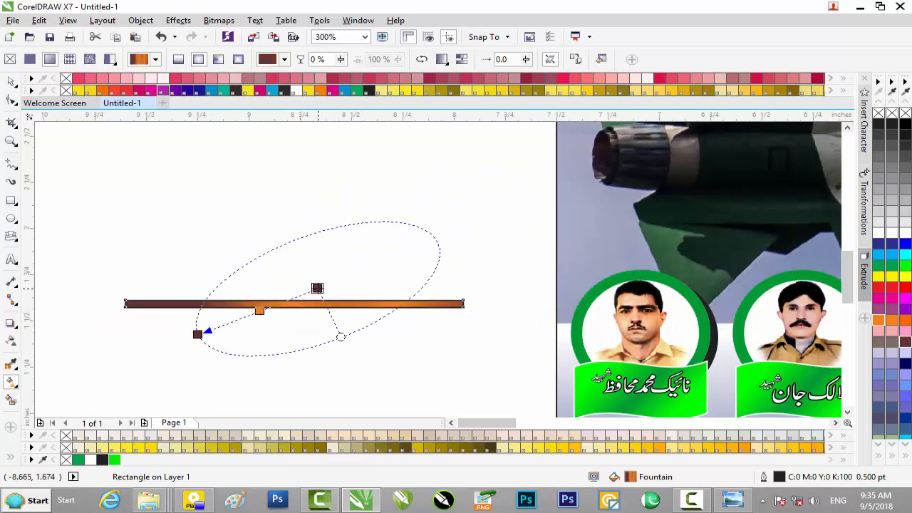
pyautogui.moveTo(198, 335); pyautogui.dragTo(261, 306)
pyautogui.moveTo(317, 288); pyautogui.dragTo(276, 293)
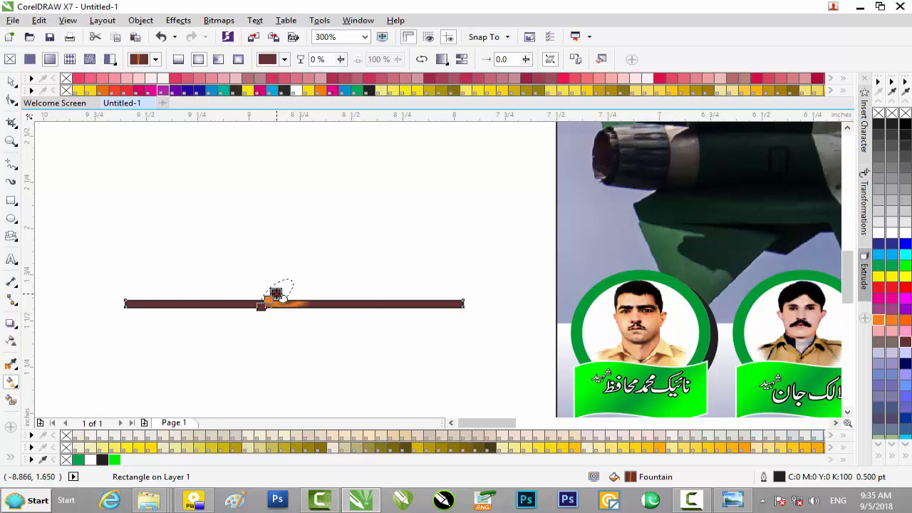
pyautogui.click(264, 293)
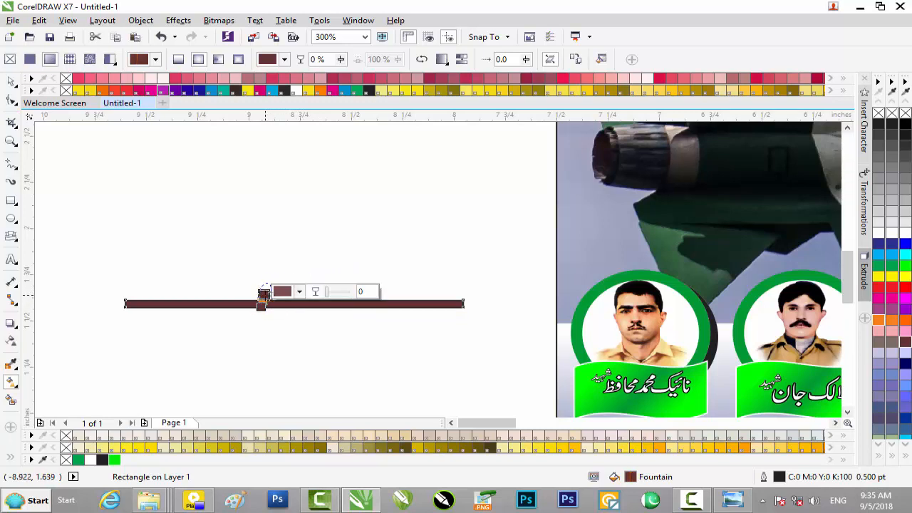
pyautogui.moveTo(261, 310); pyautogui.dragTo(262, 318)
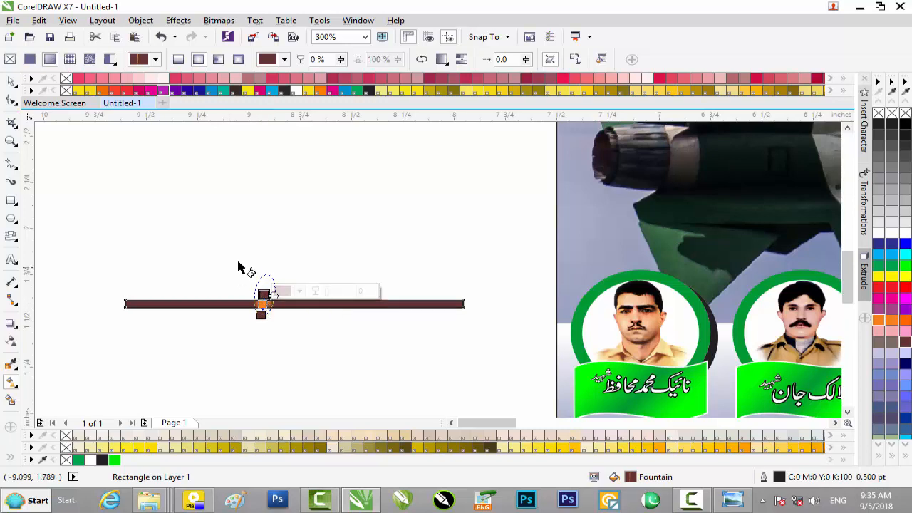
# Remove the outline from the dark brown gradient bar
pyautogui.click(11, 80)
pyautogui.scroll(1, 238, 302)
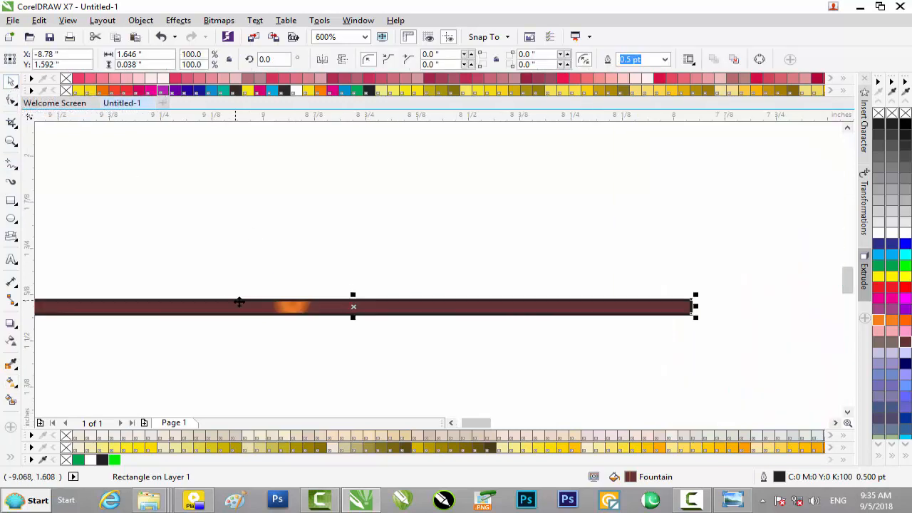
pyautogui.scroll(-2, 317, 310)
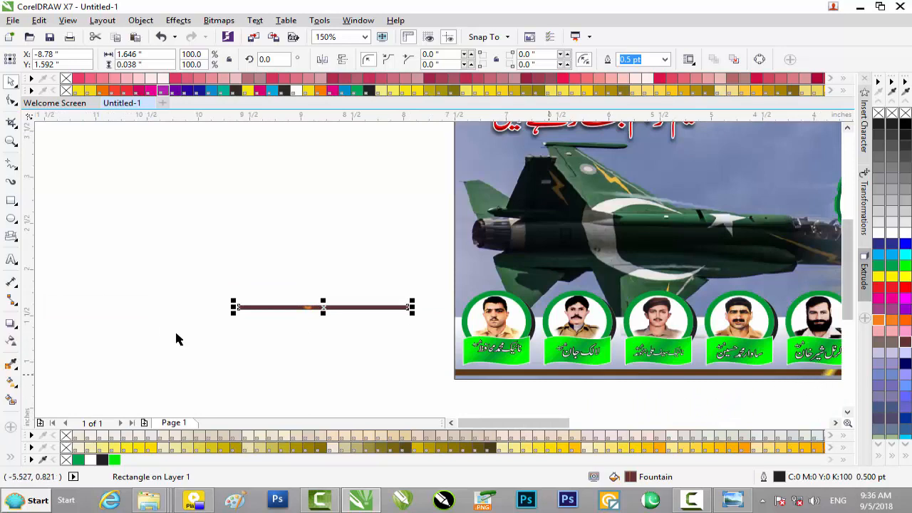
pyautogui.scroll(2, 167, 332)
pyautogui.moveTo(478, 423); pyautogui.dragTo(486, 424)
pyautogui.scroll(-1, 252, 261)
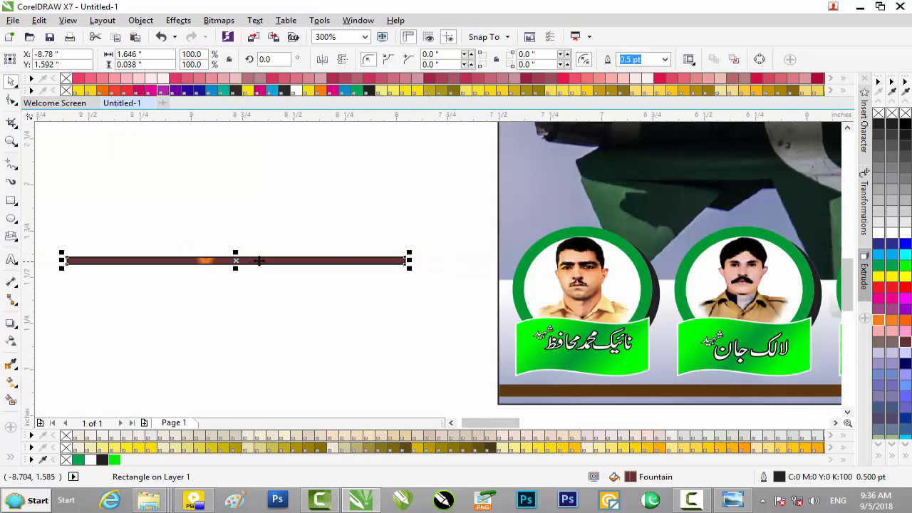
pyautogui.rightClick(879, 116)
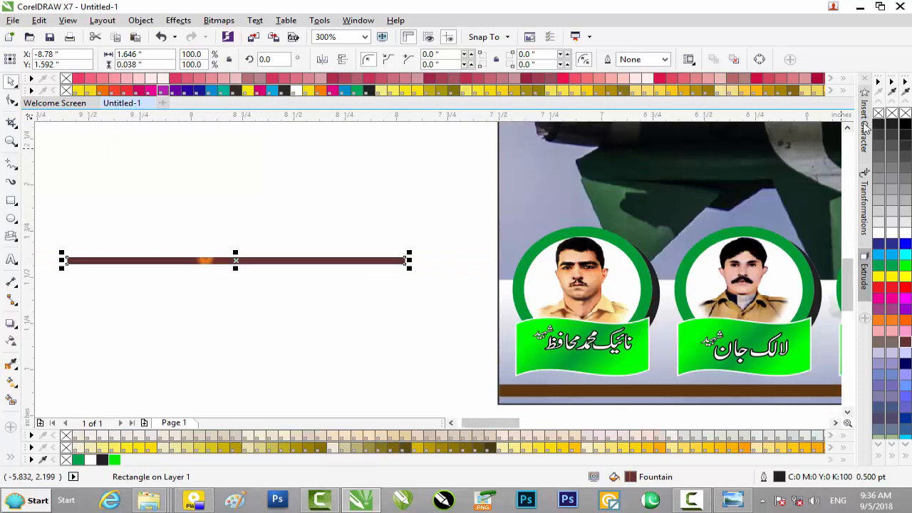
# Delete the sample gradient bar beside the banner
pyautogui.click(218, 191)
pyautogui.scroll(-1, 153, 227)
pyautogui.moveTo(61, 209); pyautogui.dragTo(317, 303)
pyautogui.press('Delete')
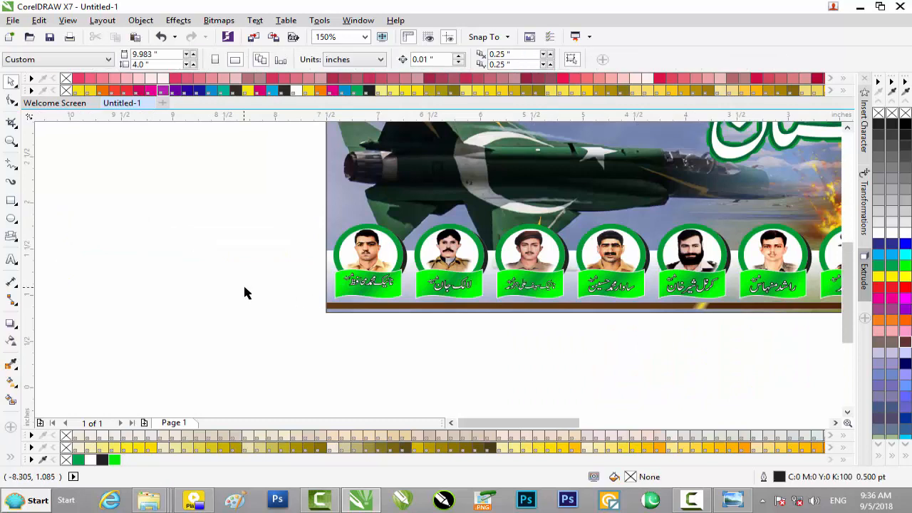
# Export the banner as a JPEG bitmap named 6 September-1.jpg in the 6 Setember Psd folder, after inspecting the preview
pyautogui.scroll(-1, 245, 291)
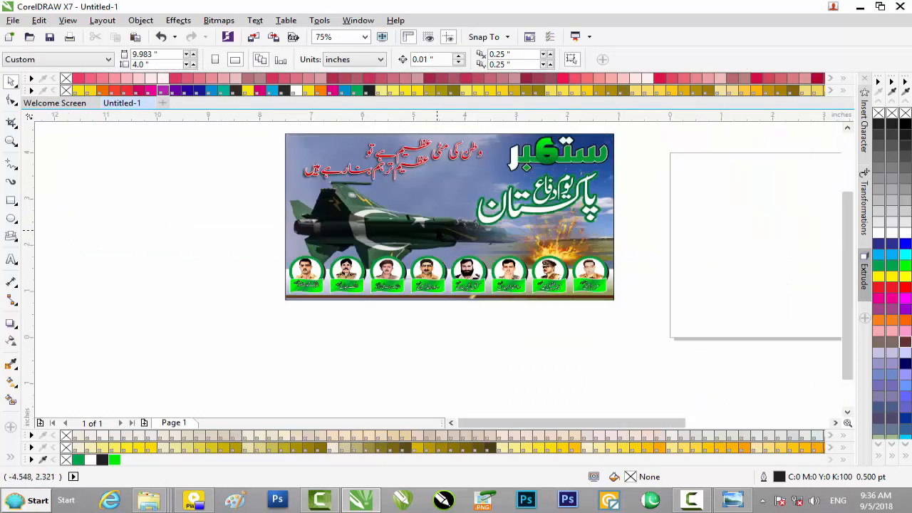
pyautogui.hotkey('ctrl', 'e')
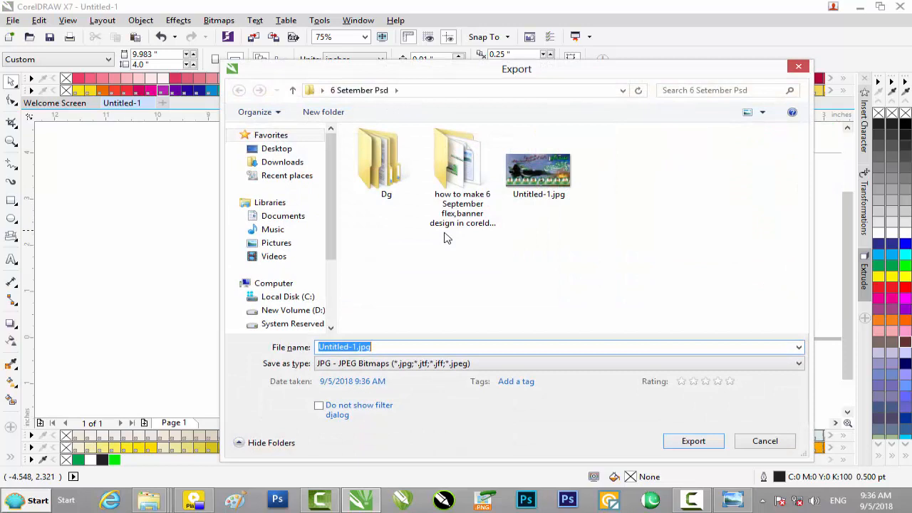
pyautogui.click(349, 347)
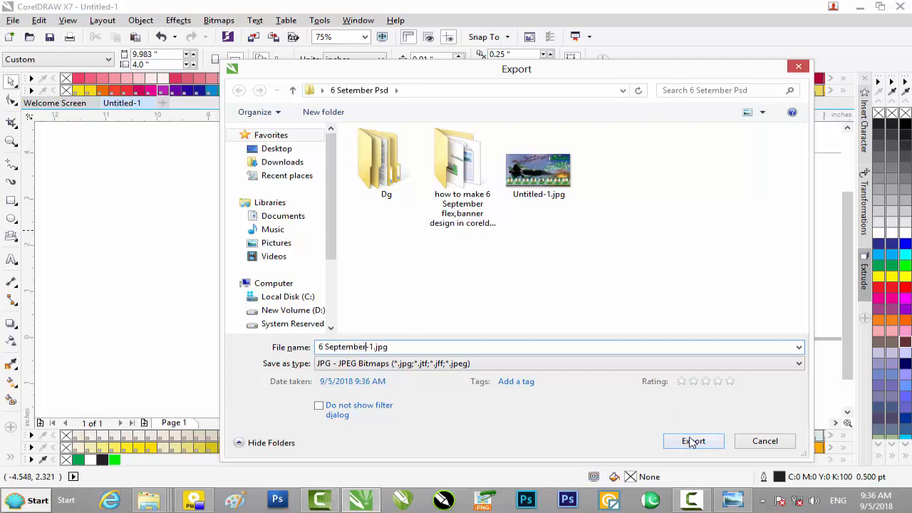
pyautogui.click(503, 366)
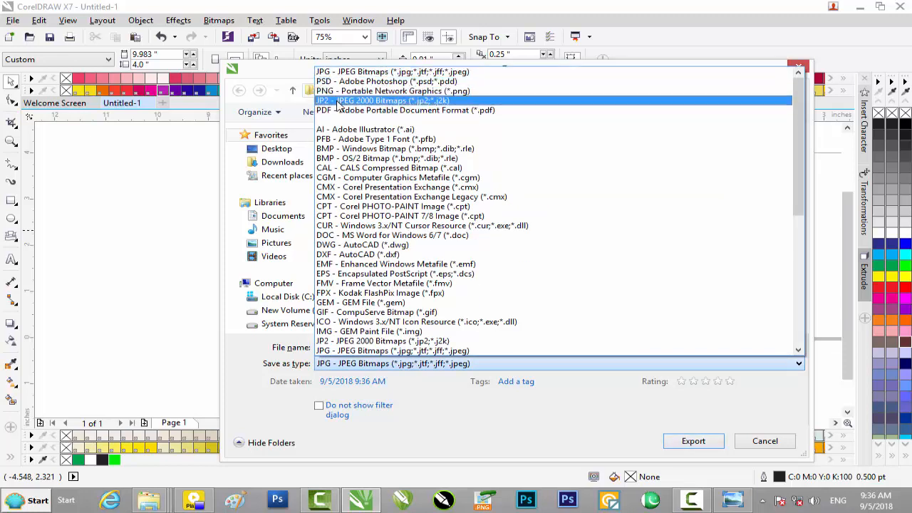
pyautogui.click(369, 72)
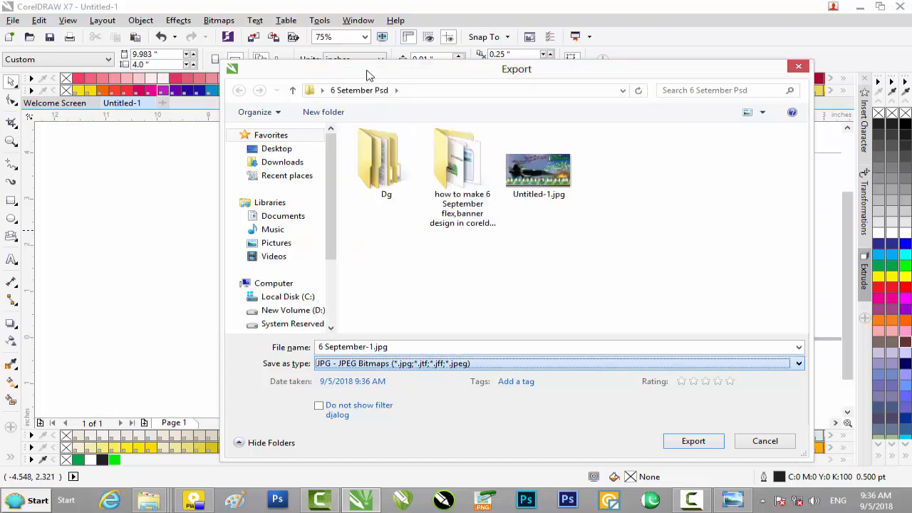
pyautogui.click(677, 442)
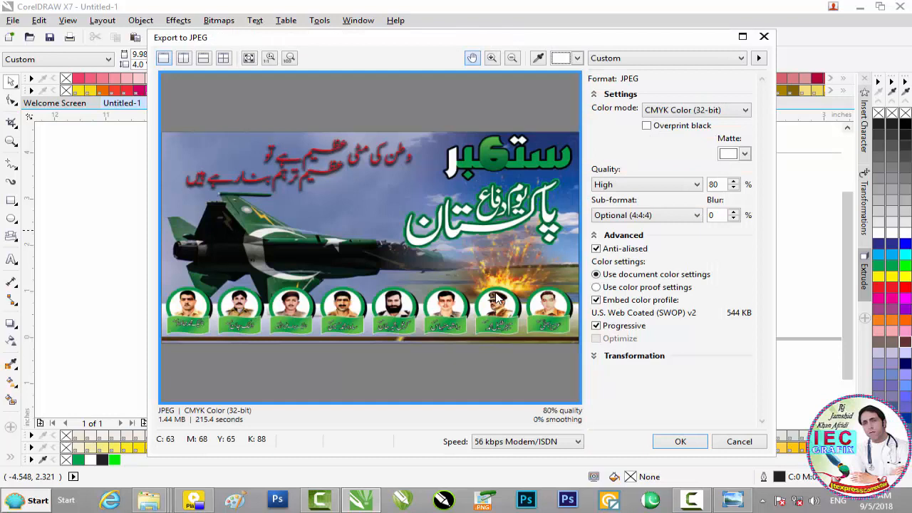
pyautogui.scroll(5, 386, 199)
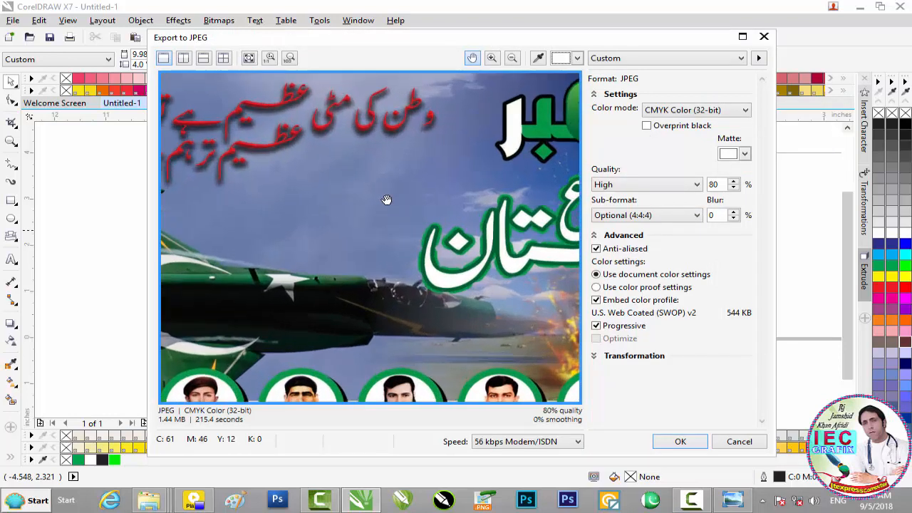
pyautogui.scroll(-6, 387, 201)
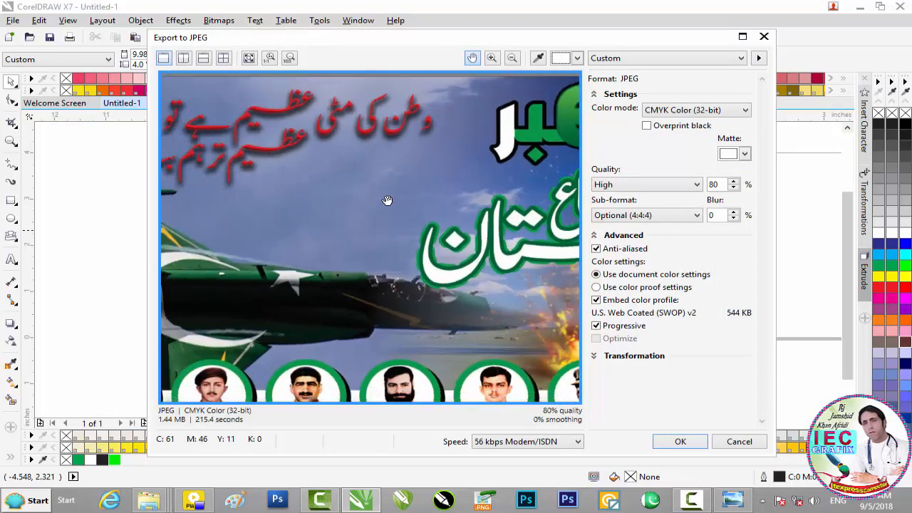
pyautogui.click(680, 441)
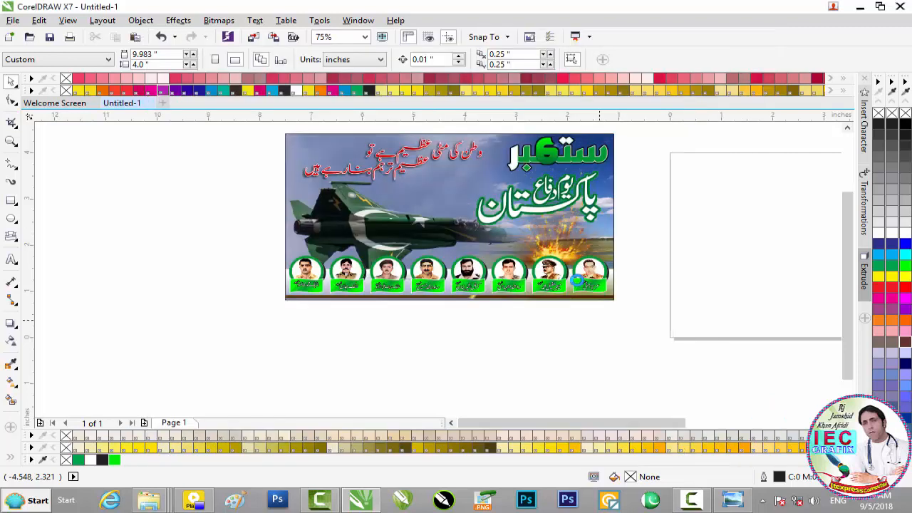
# Switch to the desktop's 6 Setember Psd folder and view the exported 6 September-1.jpg in Windows Photo Viewer
pyautogui.click(862, 8)
pyautogui.doubleClick(293, 94)
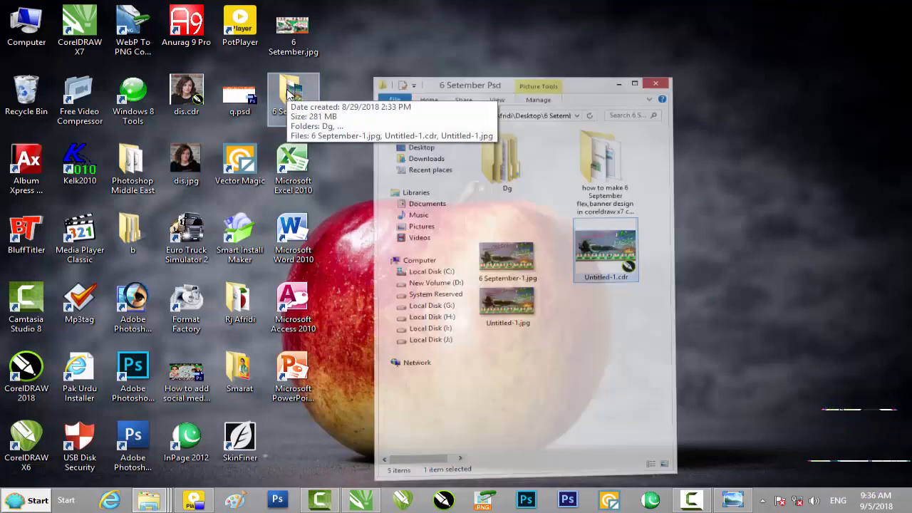
pyautogui.doubleClick(509, 221)
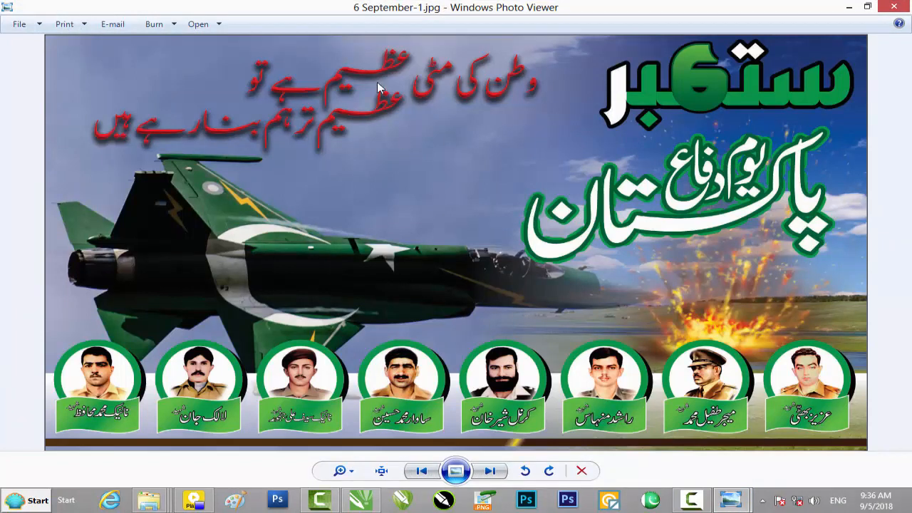
pyautogui.click(893, 7)
# Delete Untitled-1.jpg from the 6 Setember Psd folder and close the folder window
pyautogui.doubleClick(630, 15)
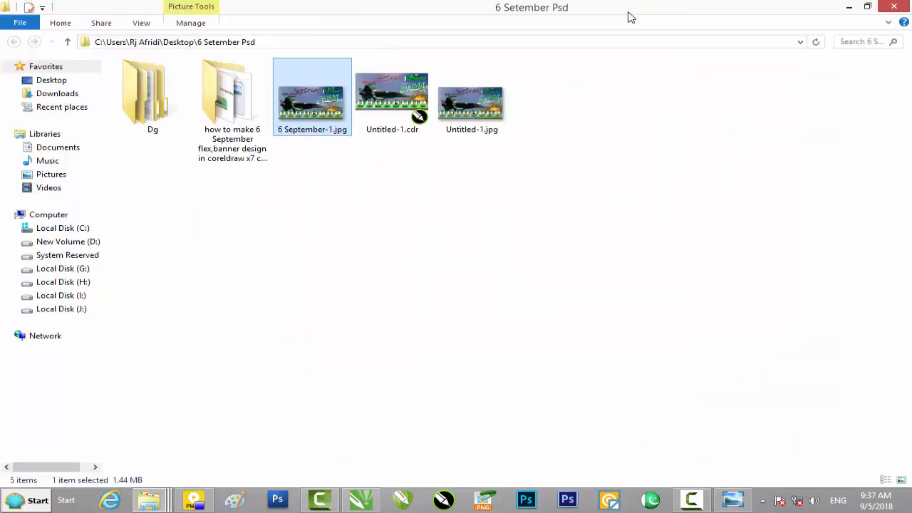
pyautogui.click(474, 121)
pyautogui.press('Delete')
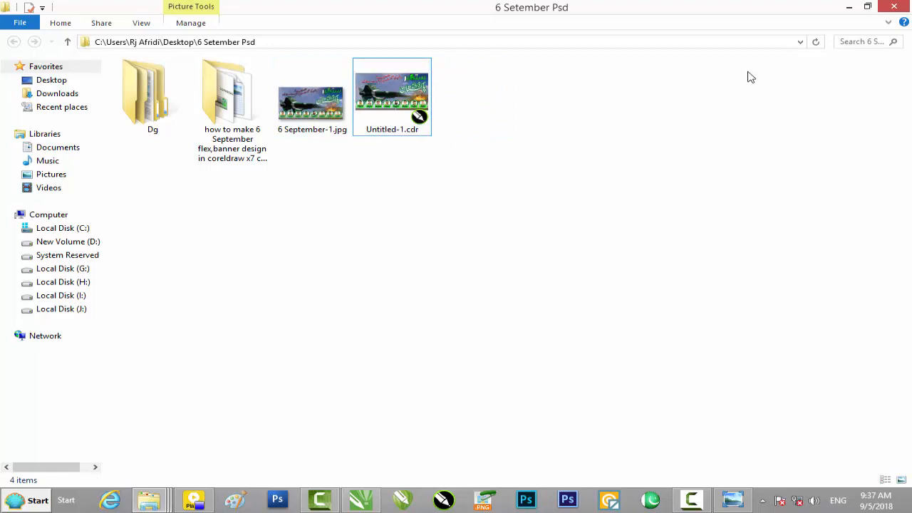
pyautogui.click(895, 7)
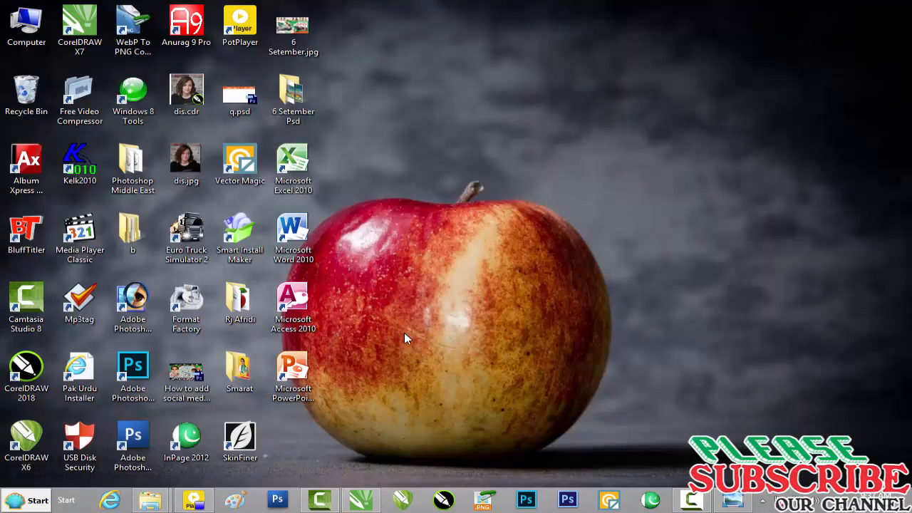